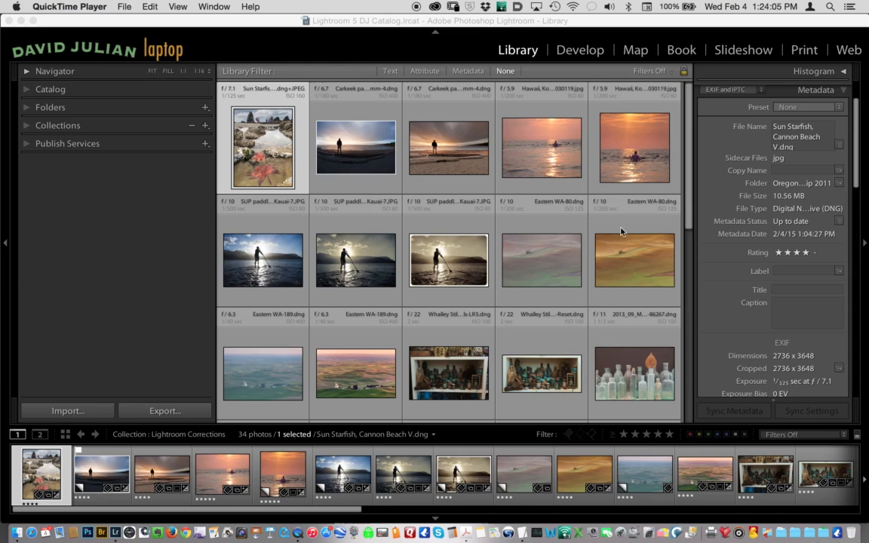
Step: Inspect the Sun Starfish photo at 1:1 around the rocks, starfish and beach walkers, and return to the fitted view
{"action": "left_click_drag", "start_coordinate": [690, 221], "coordinate": [678, 136]}
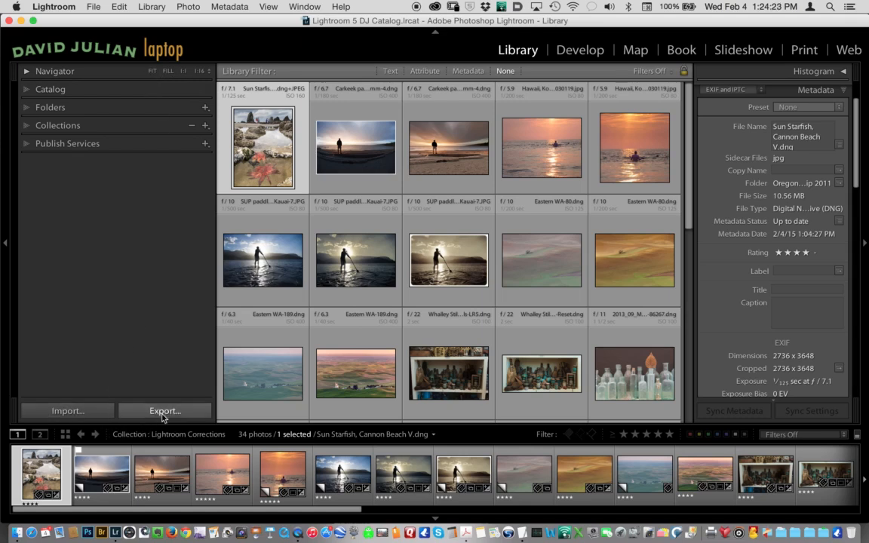
{"action": "left_click", "coordinate": [153, 72]}
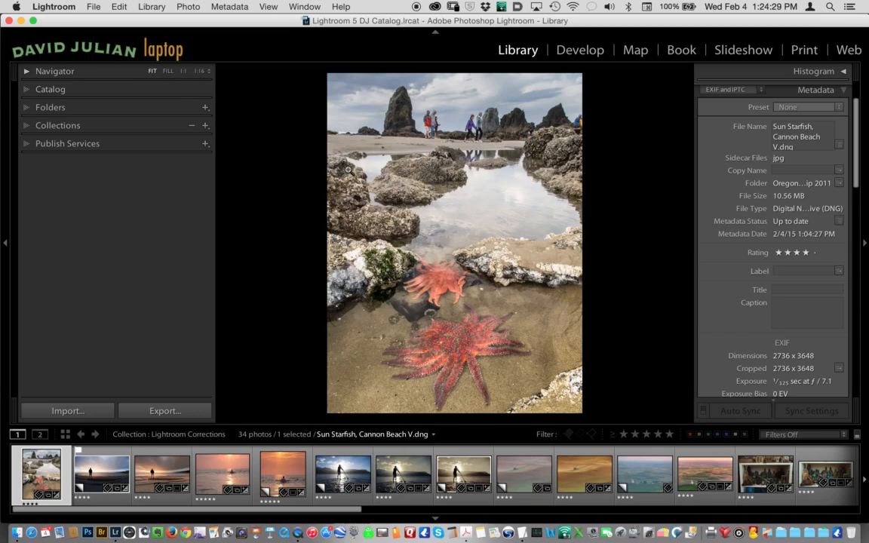
{"action": "left_click", "coordinate": [183, 71]}
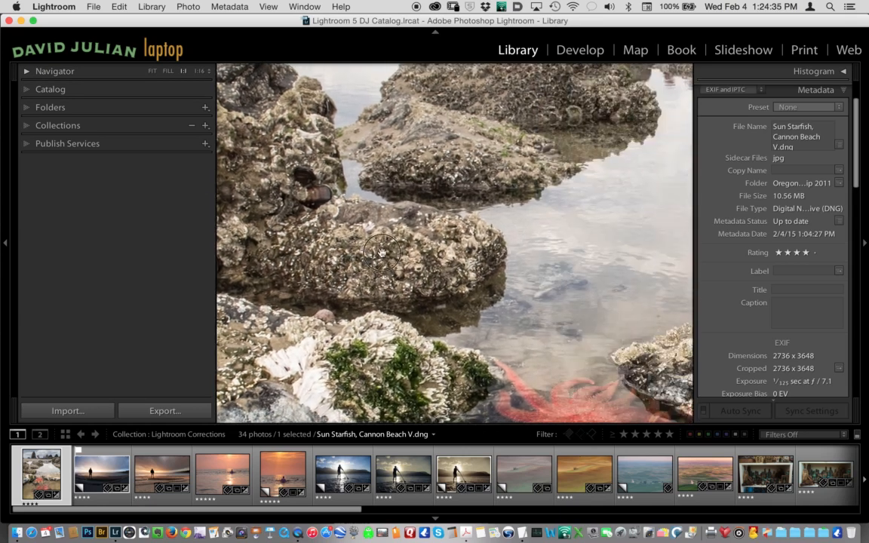
{"action": "left_click_drag", "start_coordinate": [495, 354], "coordinate": [430, 204]}
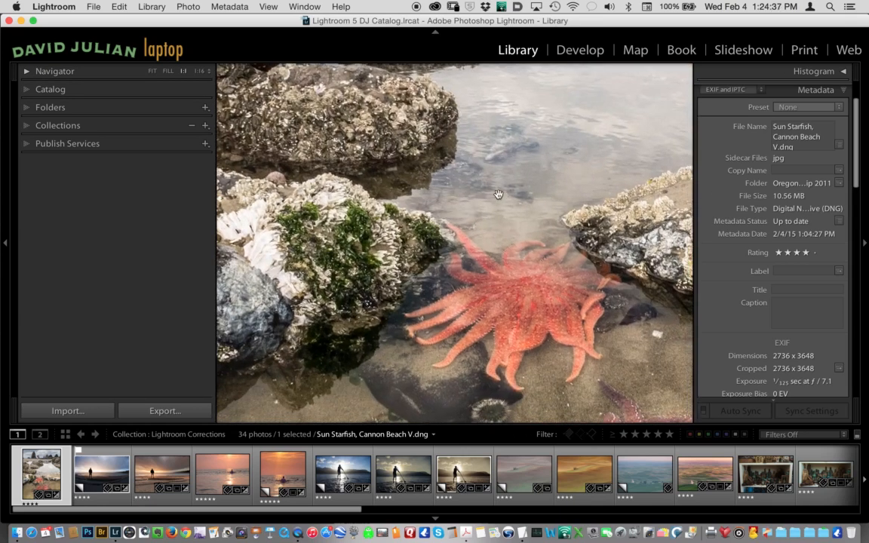
{"action": "scroll", "coordinate": [491, 171], "scroll_direction": "up", "scroll_amount": 10}
{"action": "scroll", "coordinate": [487, 170], "scroll_direction": "up", "scroll_amount": 10}
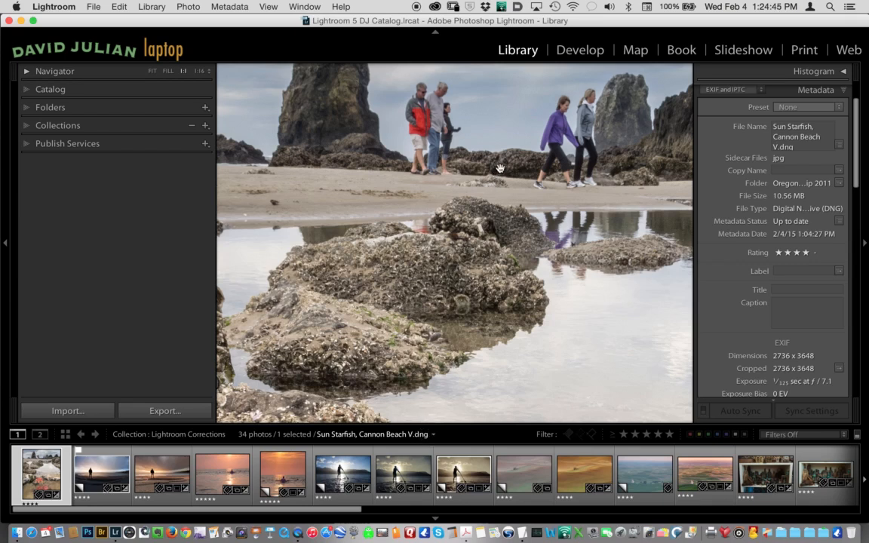
{"action": "left_click_drag", "start_coordinate": [511, 155], "coordinate": [449, 171]}
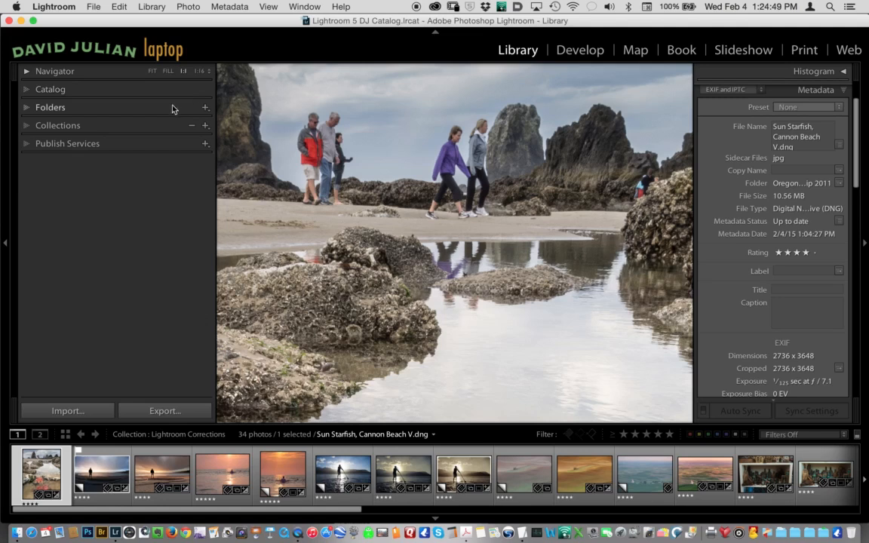
{"action": "left_click", "coordinate": [154, 72]}
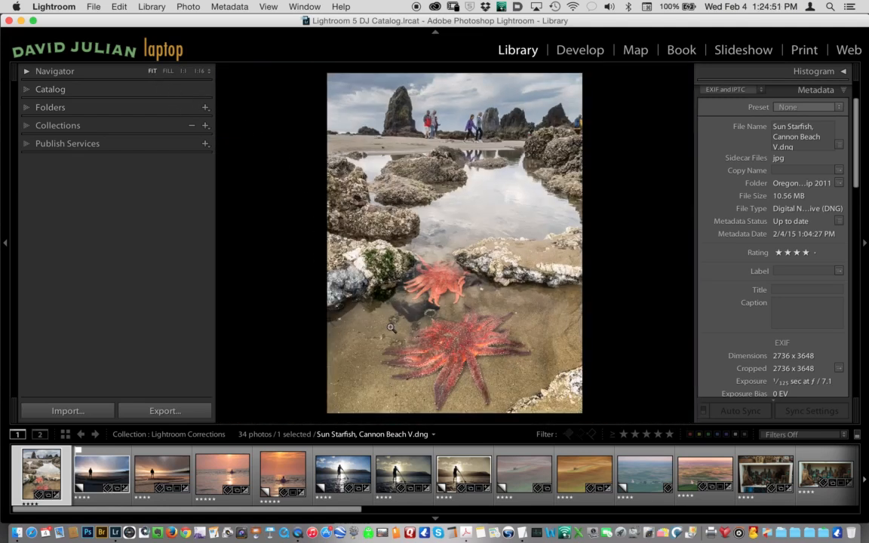
Step: Open the Sun Starfish photo in the Develop module and create a virtual copy of it
{"action": "left_click", "coordinate": [843, 91]}
{"action": "left_click", "coordinate": [585, 51]}
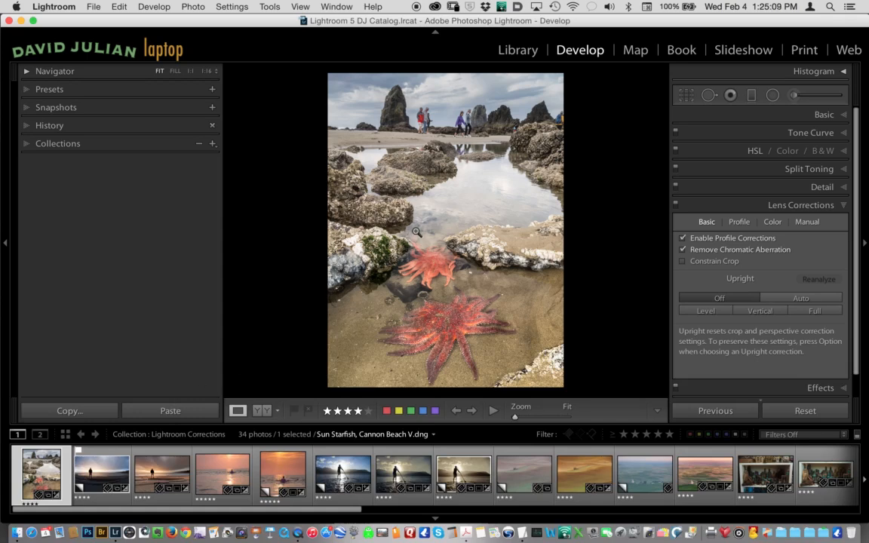
{"action": "left_click", "coordinate": [201, 10]}
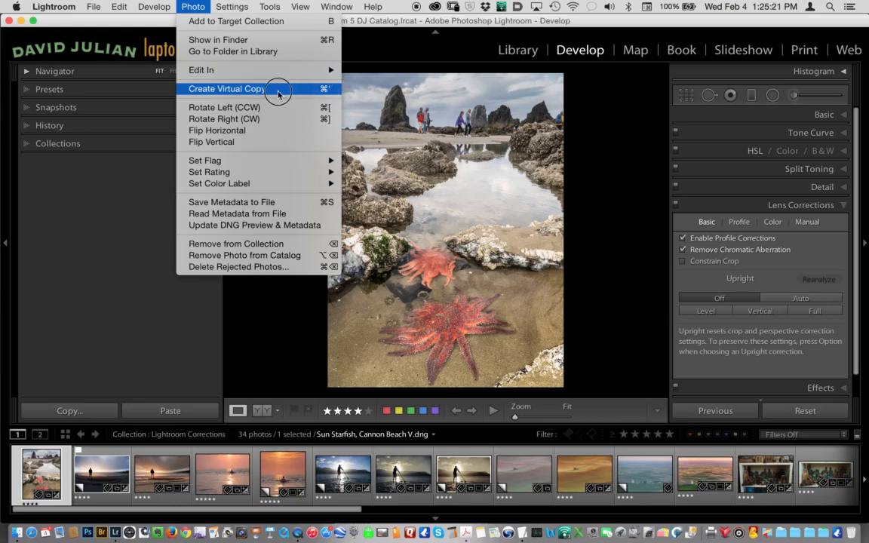
{"action": "left_click", "coordinate": [249, 89]}
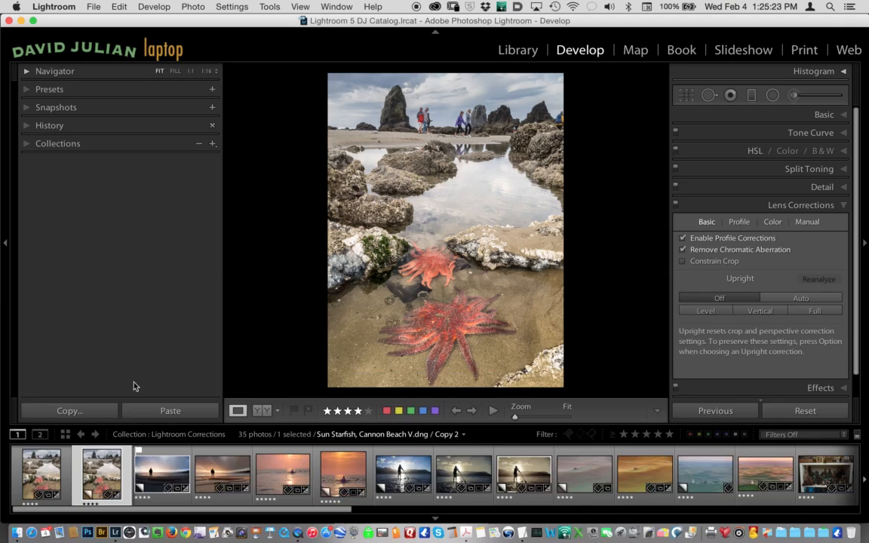
Step: Enlarge the filmstrip thumbnails to compare the virtual copy with its original, and hide the filmstrip to enlarge the photo
{"action": "scroll", "coordinate": [96, 483], "scroll_direction": "right", "scroll_amount": 2}
{"action": "scroll", "coordinate": [51, 484], "scroll_direction": "left", "scroll_amount": 1}
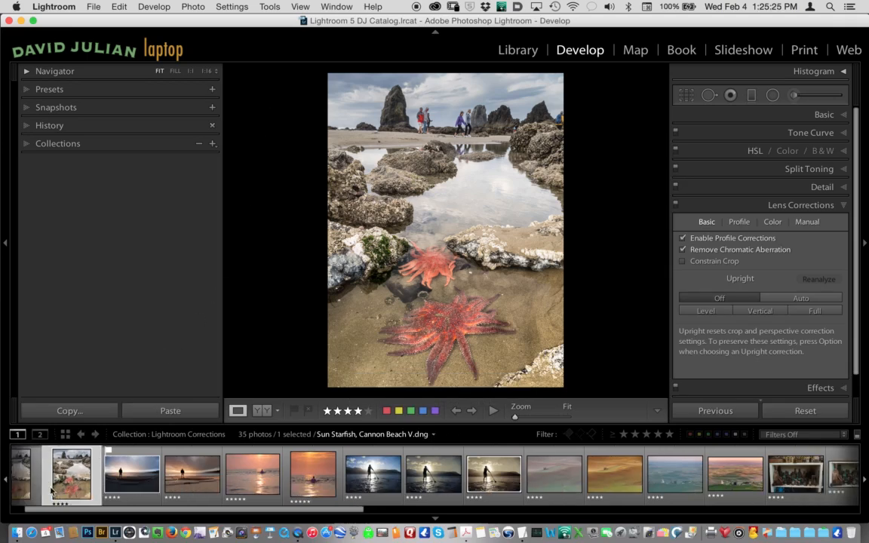
{"action": "left_click_drag", "start_coordinate": [46, 511], "coordinate": [37, 511]}
{"action": "scroll", "coordinate": [95, 470], "scroll_direction": "right", "scroll_amount": 1}
{"action": "scroll", "coordinate": [75, 475], "scroll_direction": "left", "scroll_amount": 1}
{"action": "scroll", "coordinate": [39, 447], "scroll_direction": "right", "scroll_amount": 1}
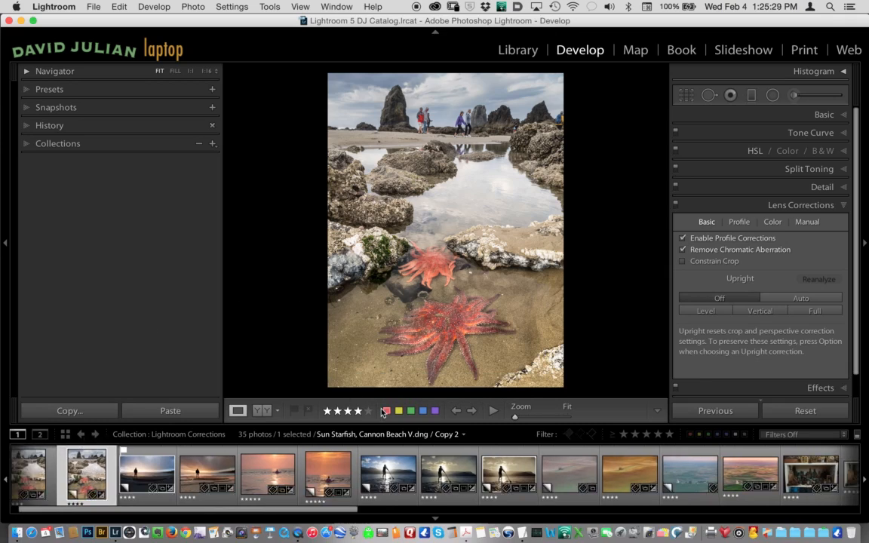
{"action": "left_click_drag", "start_coordinate": [381, 423], "coordinate": [386, 396]}
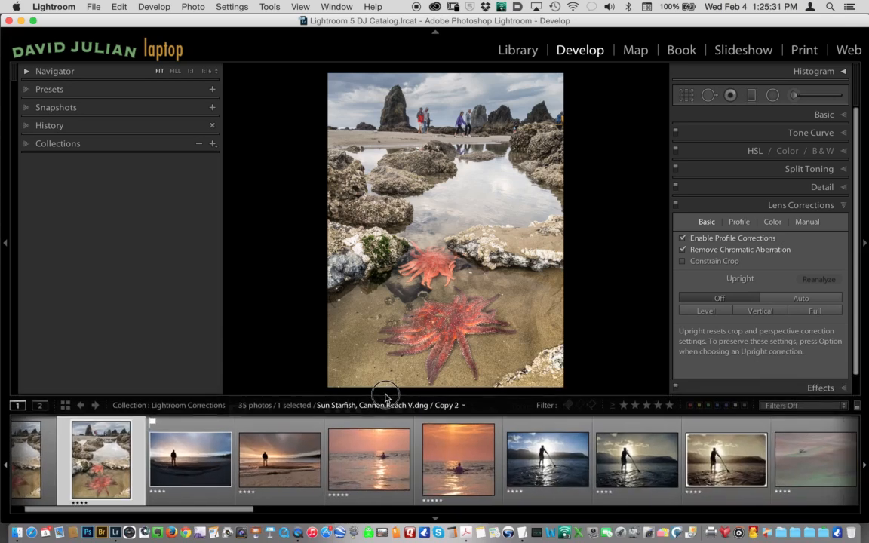
{"action": "scroll", "coordinate": [305, 460], "scroll_direction": "left", "scroll_amount": 1}
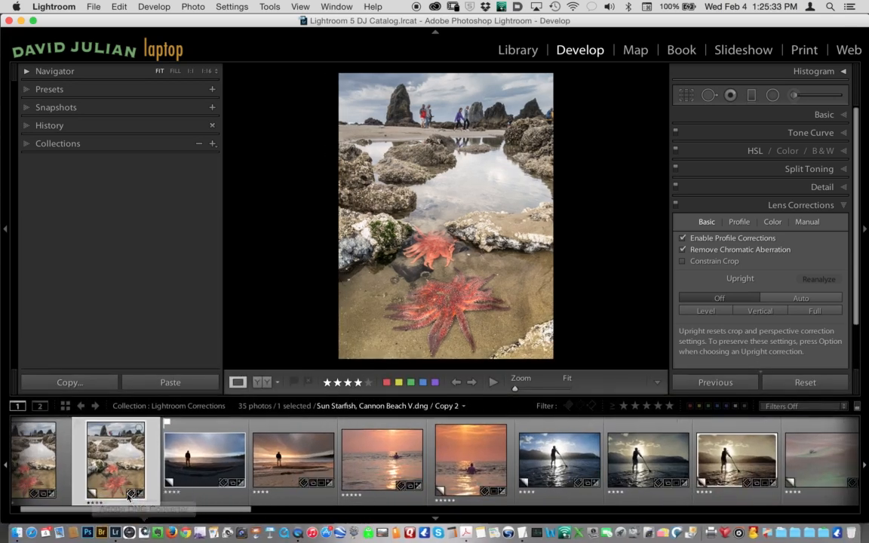
{"action": "scroll", "coordinate": [108, 495], "scroll_direction": "right", "scroll_amount": 1}
{"action": "scroll", "coordinate": [150, 493], "scroll_direction": "left", "scroll_amount": 1}
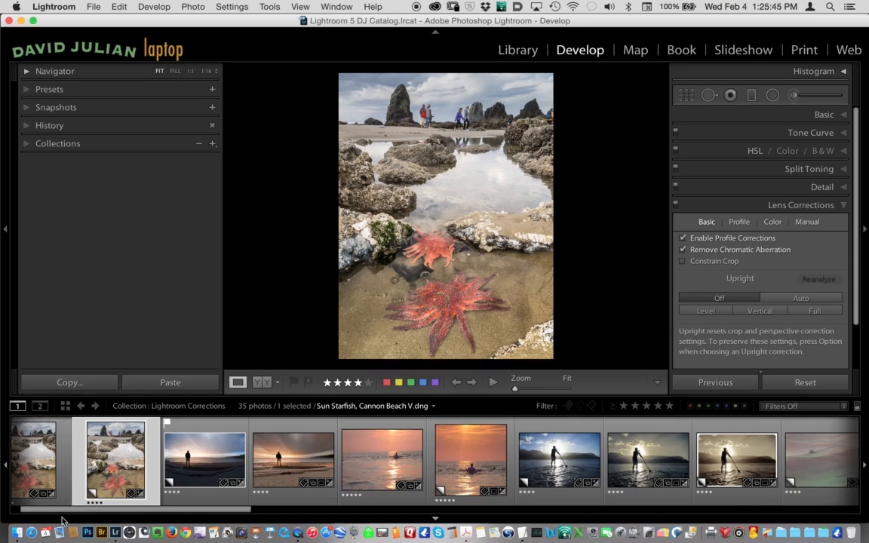
{"action": "left_click", "coordinate": [434, 520]}
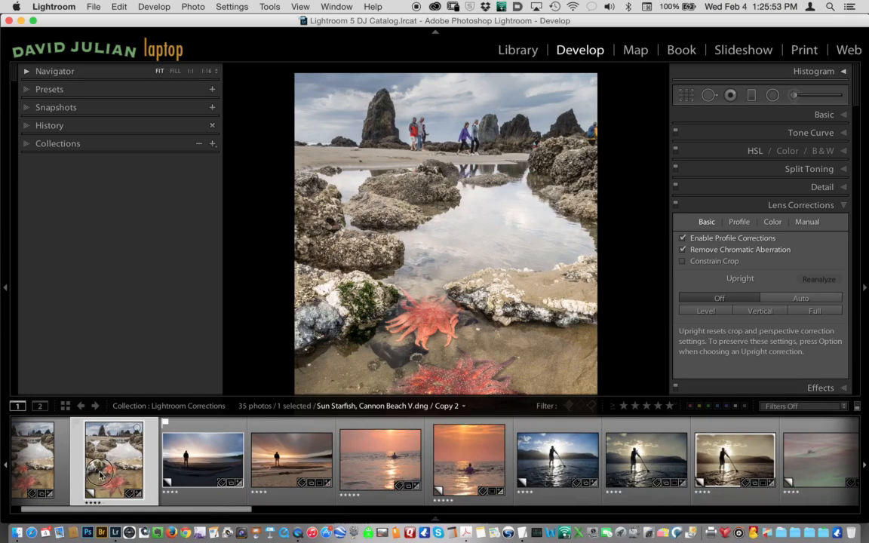
{"action": "scroll", "coordinate": [111, 459], "scroll_direction": "right", "scroll_amount": 1}
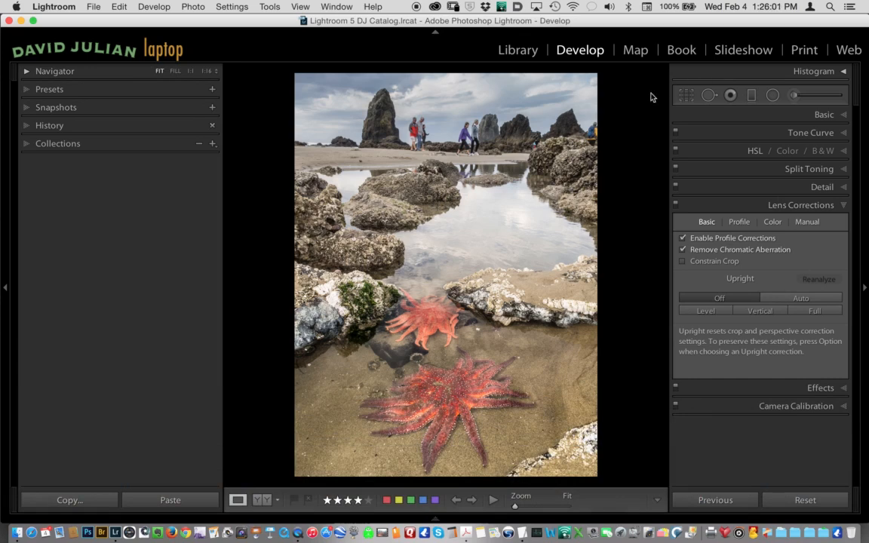
Step: Reset all Develop adjustments on the virtual copy, undoing the reset once to compare before applying it again
{"action": "left_click", "coordinate": [805, 501]}
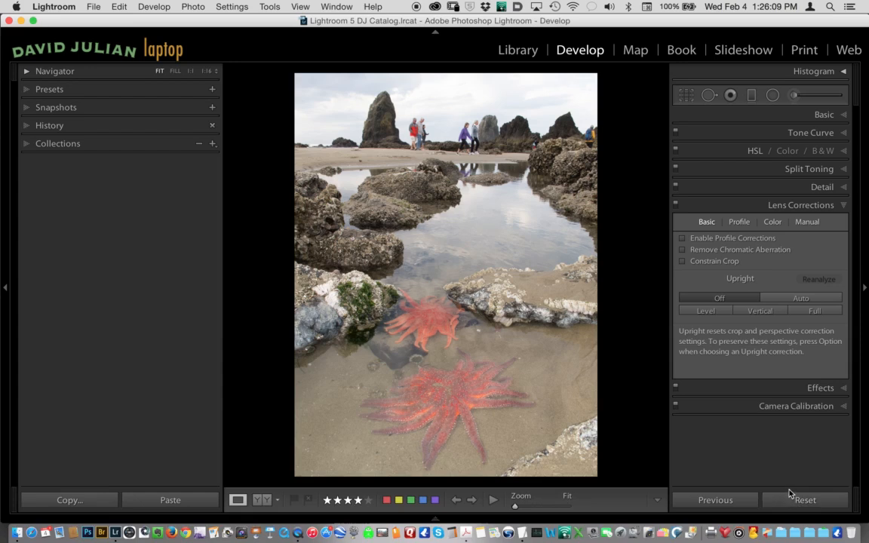
{"action": "key", "text": "super+z"}
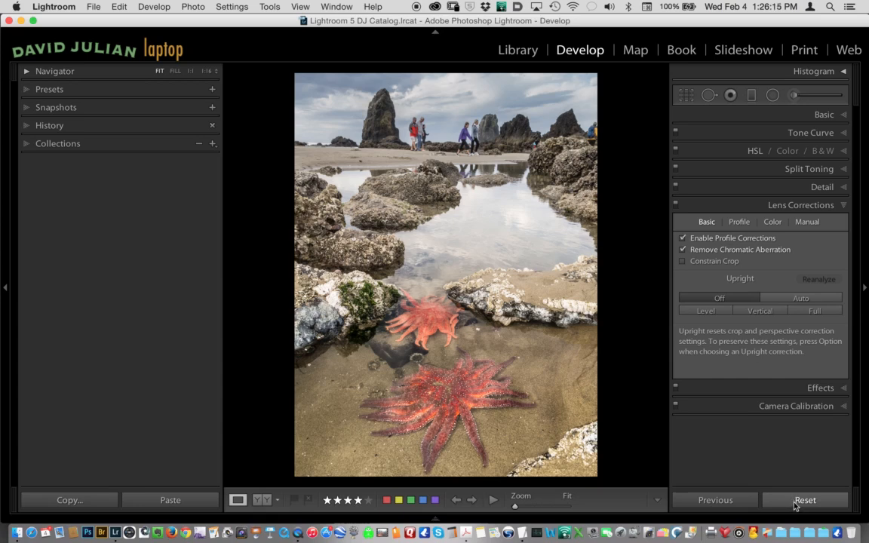
{"action": "left_click", "coordinate": [796, 502]}
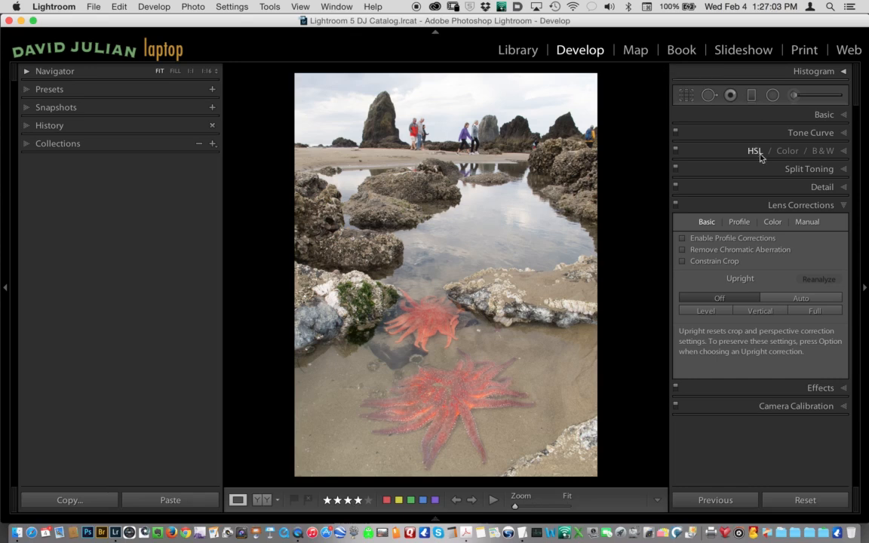
Step: Enable profile corrections in the basic Lens Corrections settings, toggling them once to compare the distortion
{"action": "left_click", "coordinate": [826, 205]}
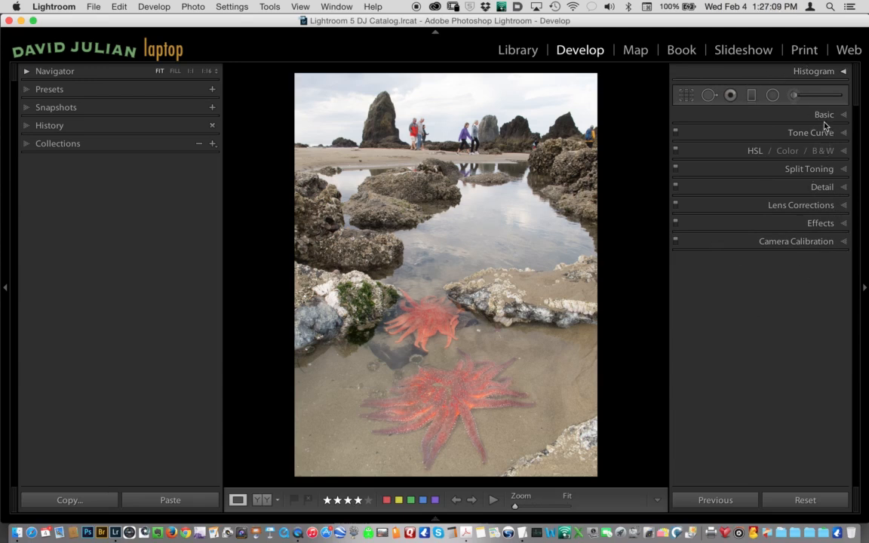
{"action": "left_click", "coordinate": [789, 206]}
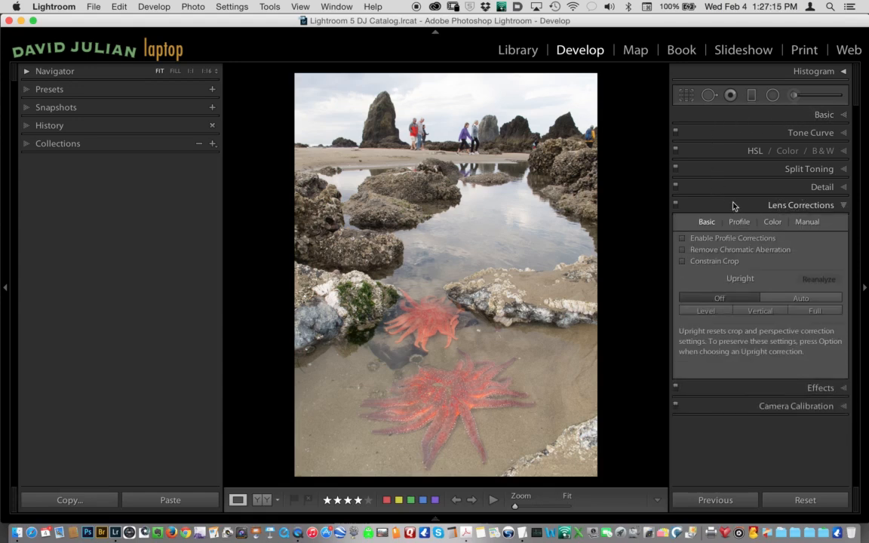
{"action": "left_click", "coordinate": [683, 240]}
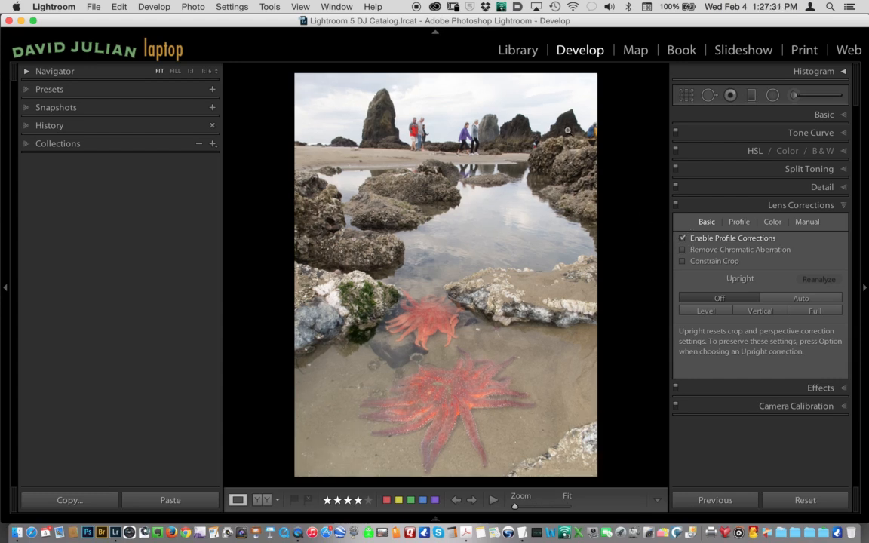
{"action": "left_click", "coordinate": [682, 239]}
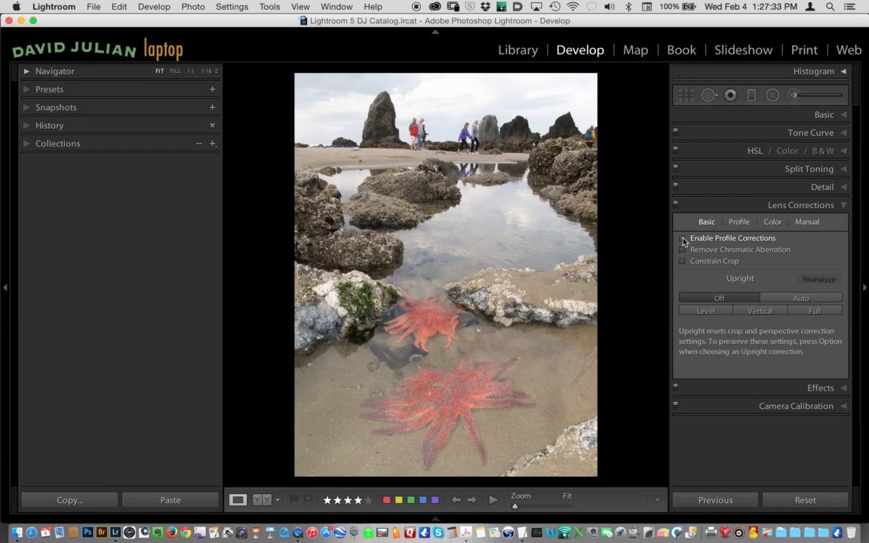
{"action": "left_click", "coordinate": [682, 240]}
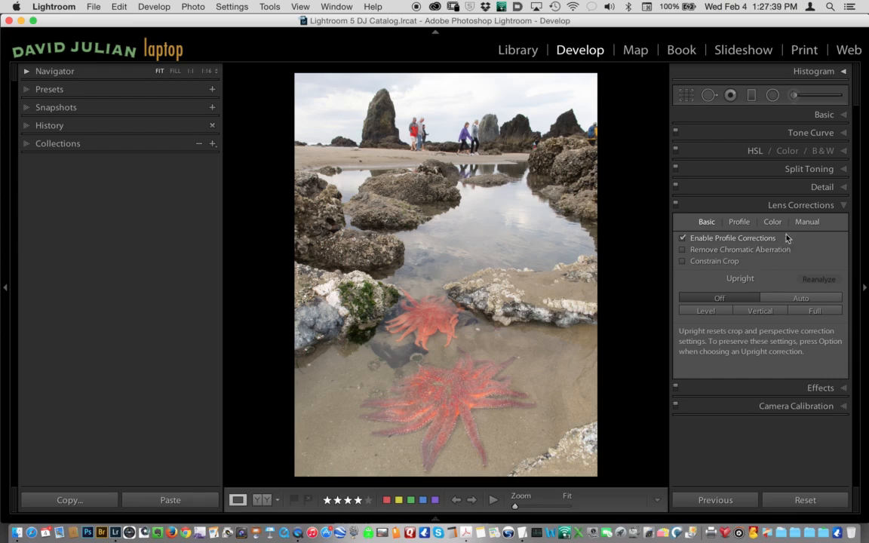
Step: Review the lens profile's make, model and correction amounts, and compare the photo with profile corrections off and on
{"action": "left_click", "coordinate": [742, 223]}
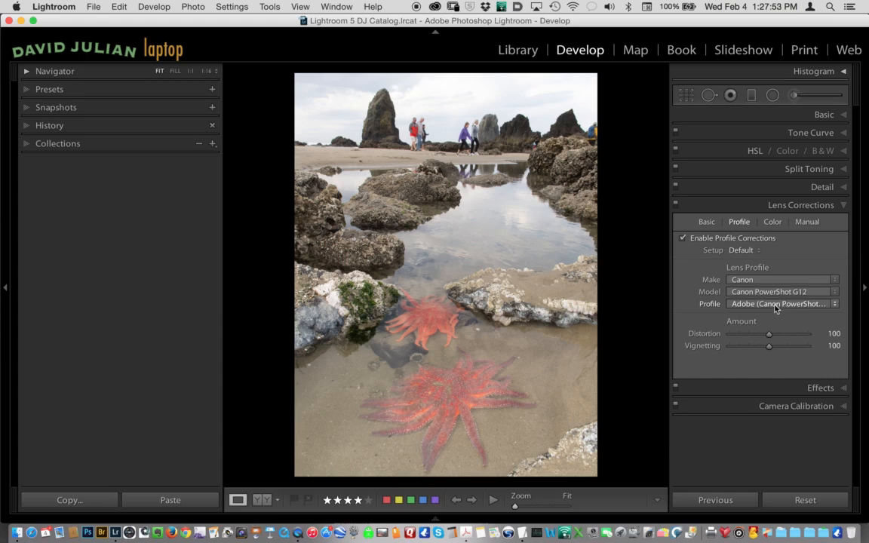
{"action": "left_click", "coordinate": [835, 304]}
{"action": "left_click", "coordinate": [826, 303]}
{"action": "left_click", "coordinate": [769, 334]}
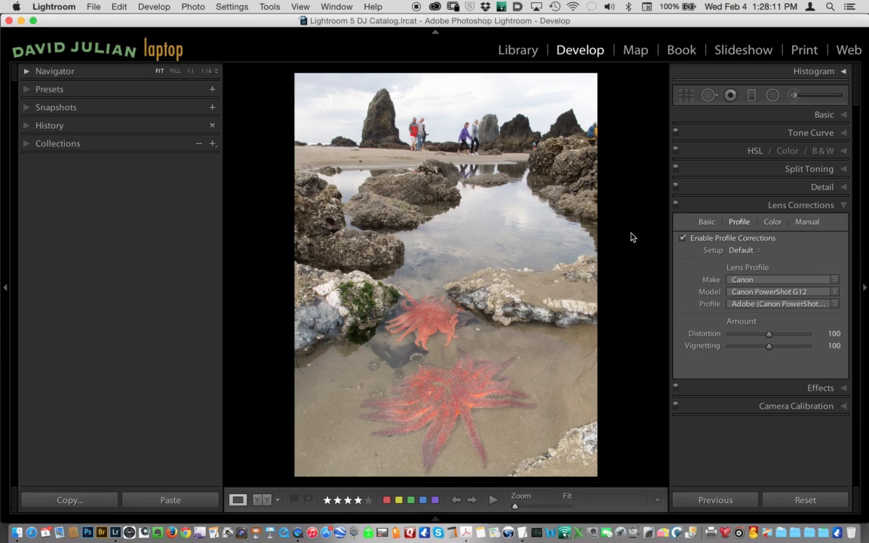
{"action": "left_click", "coordinate": [683, 240]}
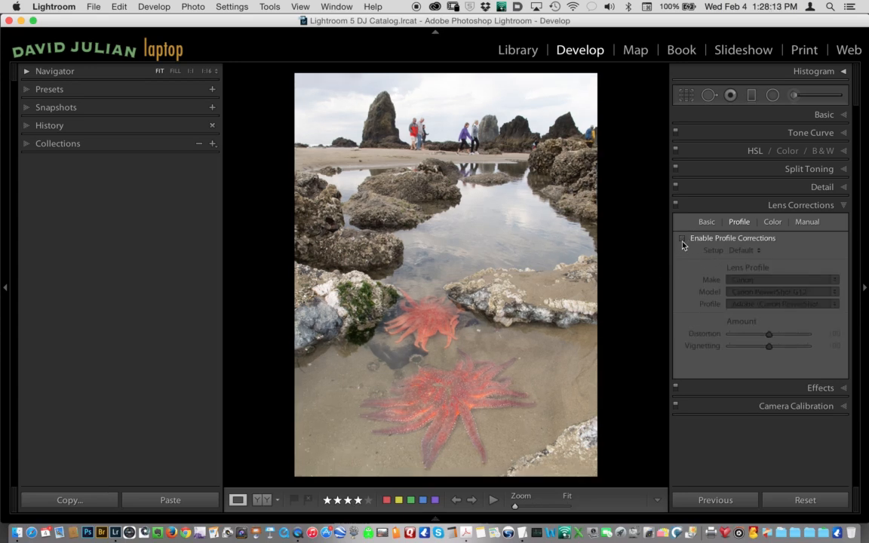
{"action": "left_click", "coordinate": [683, 239]}
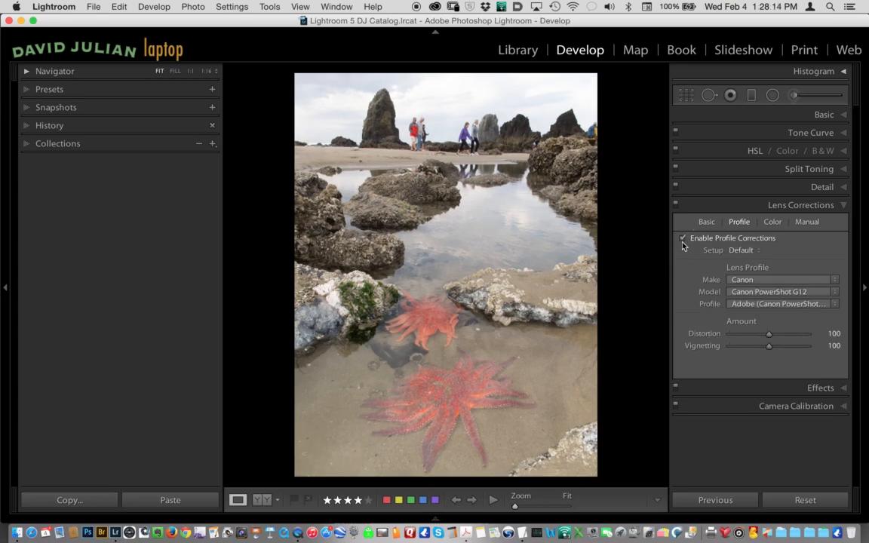
Step: Switch from Lens Corrections to the Basic adjustments and set the white balance temperature to 6042
{"action": "left_click", "coordinate": [795, 205]}
{"action": "left_click", "coordinate": [824, 116]}
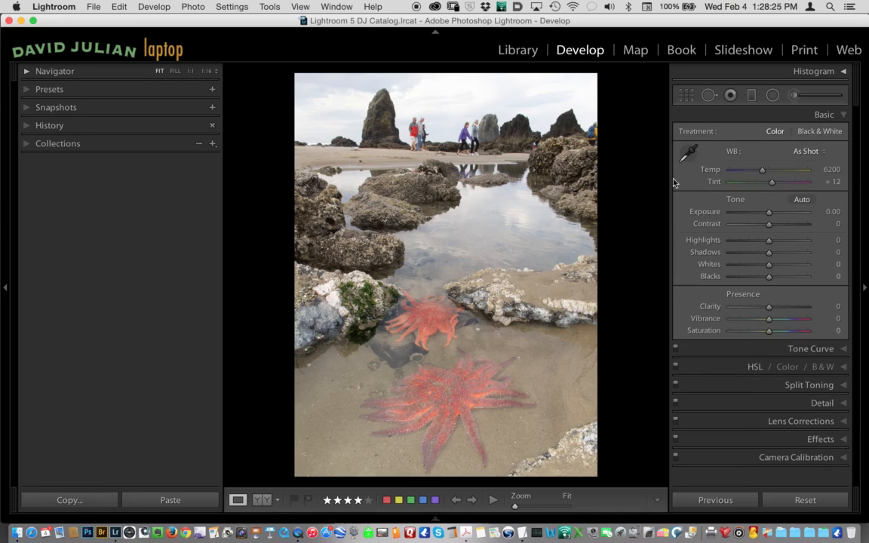
{"action": "left_click_drag", "start_coordinate": [760, 173], "coordinate": [755, 176]}
{"action": "left_click_drag", "start_coordinate": [754, 172], "coordinate": [761, 176]}
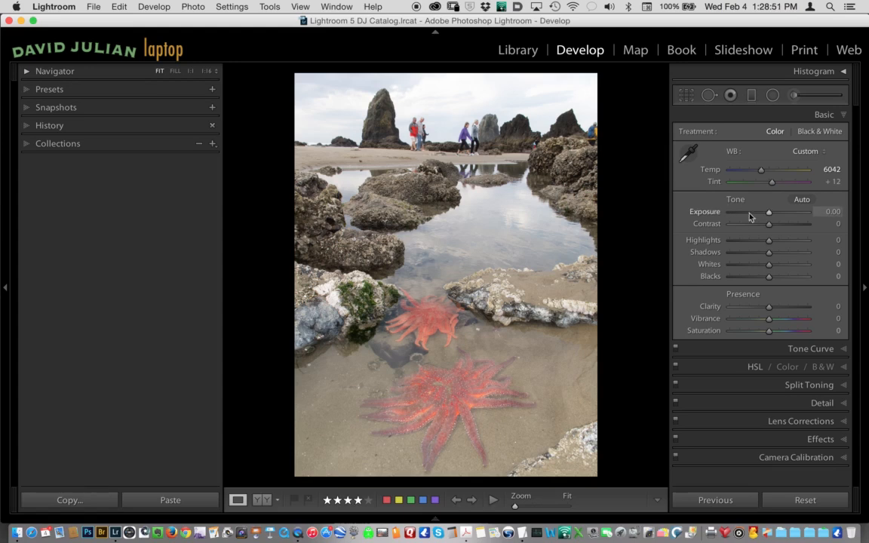
Step: Reset Exposure to 0.00 after testing it, and set Contrast to +3 after trying a stronger value
{"action": "left_click_drag", "start_coordinate": [769, 216], "coordinate": [769, 217]}
{"action": "double_click", "coordinate": [768, 214]}
{"action": "left_click_drag", "start_coordinate": [769, 224], "coordinate": [786, 230]}
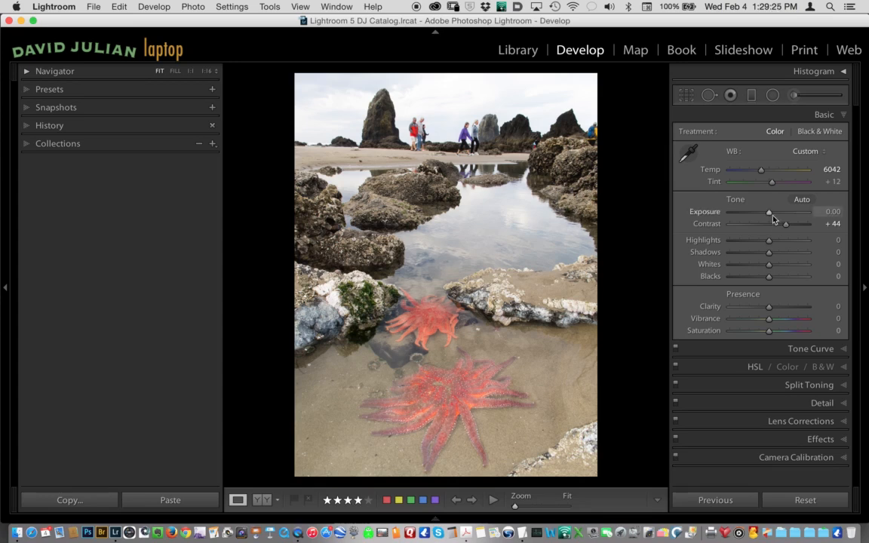
{"action": "left_click_drag", "start_coordinate": [786, 225], "coordinate": [771, 225]}
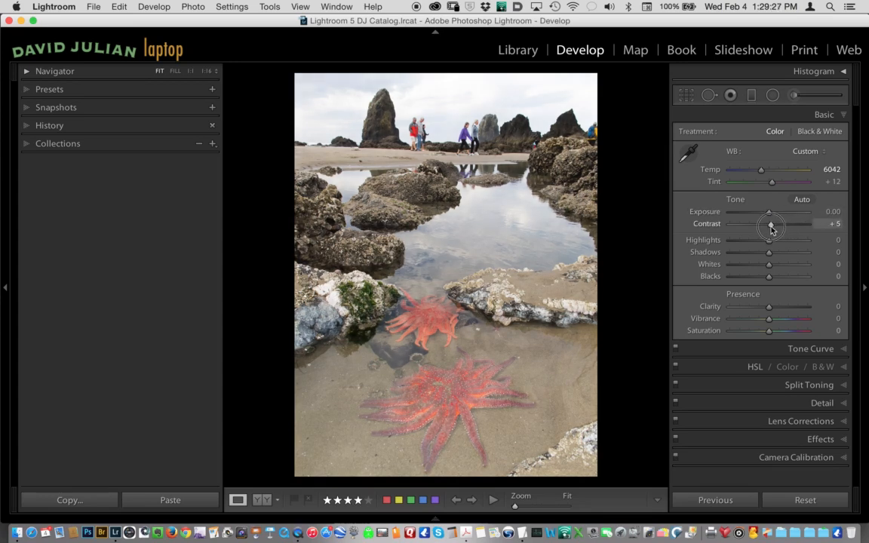
Step: Show the histogram and set Exposure to +0.05
{"action": "left_click", "coordinate": [843, 72]}
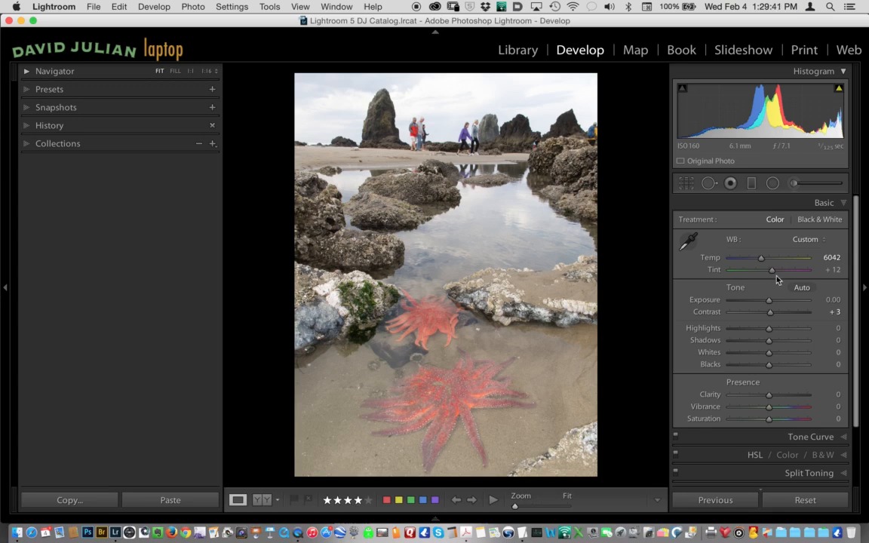
{"action": "left_click_drag", "start_coordinate": [769, 301], "coordinate": [770, 302]}
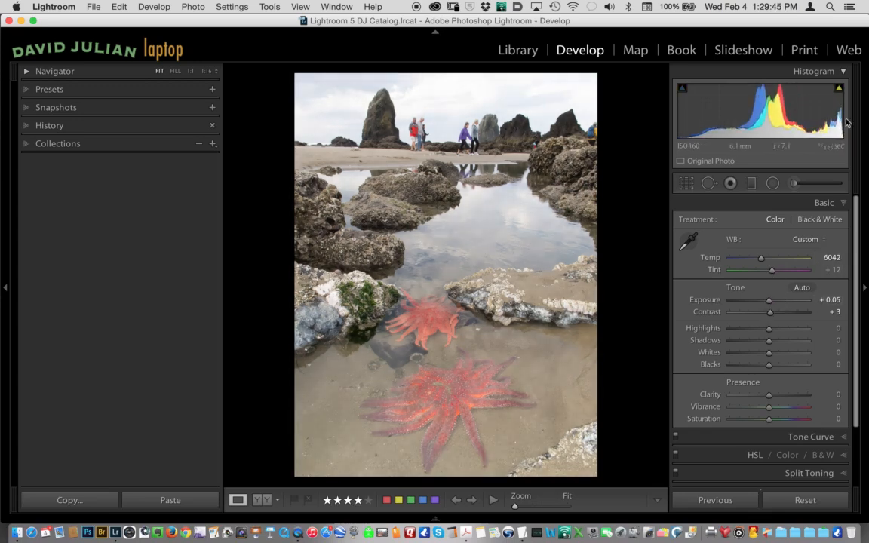
Step: Set both Exposure and Contrast back to 0 in the Basic adjustments
{"action": "left_click_drag", "start_coordinate": [768, 301], "coordinate": [768, 302]}
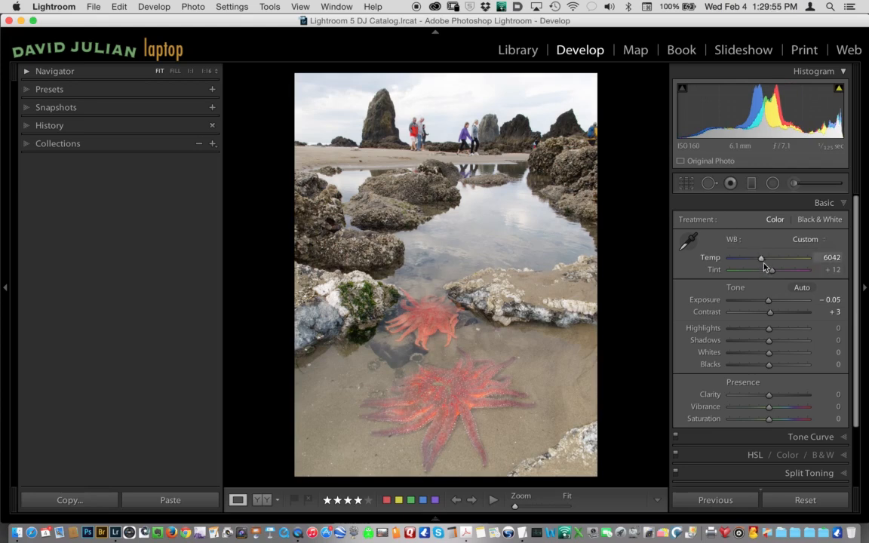
{"action": "double_click", "coordinate": [770, 302]}
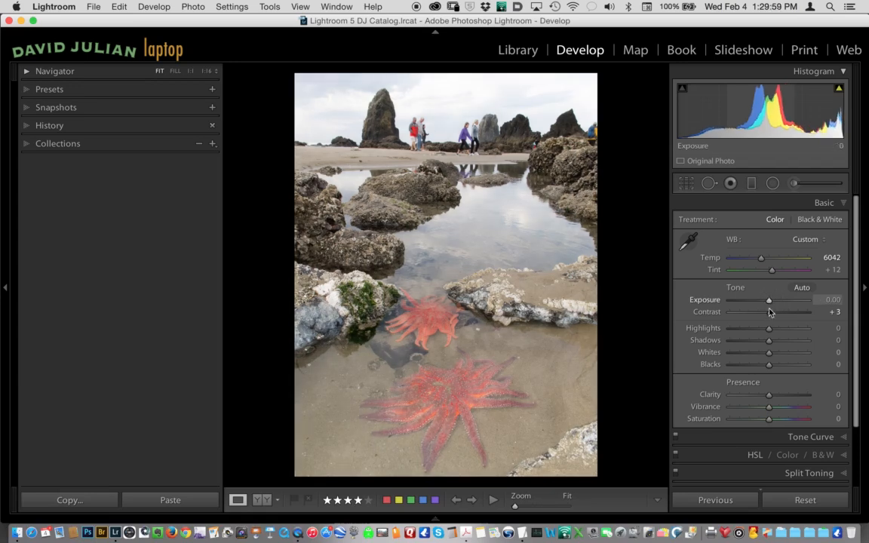
{"action": "mouse_move", "coordinate": [770, 315]}
{"action": "left_mouse_down"}
{"action": "mouse_move", "coordinate": [779, 323]}
{"action": "mouse_move", "coordinate": [769, 323]}
{"action": "left_mouse_up"}
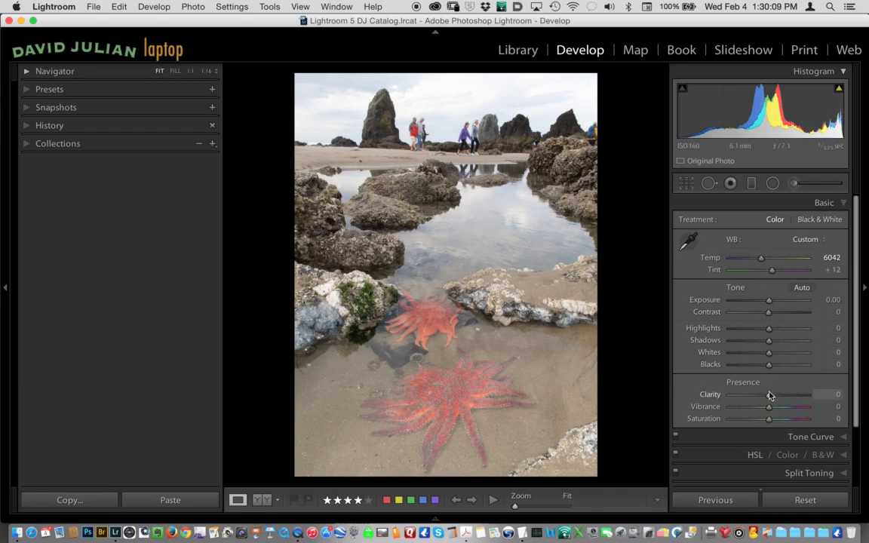
Step: Set Clarity to +10 after trying stronger values of +37 and +65 on the walkers and rocks at 1:1
{"action": "left_click_drag", "start_coordinate": [771, 396], "coordinate": [768, 402]}
{"action": "scroll", "coordinate": [768, 402], "scroll_direction": "down", "scroll_amount": 1}
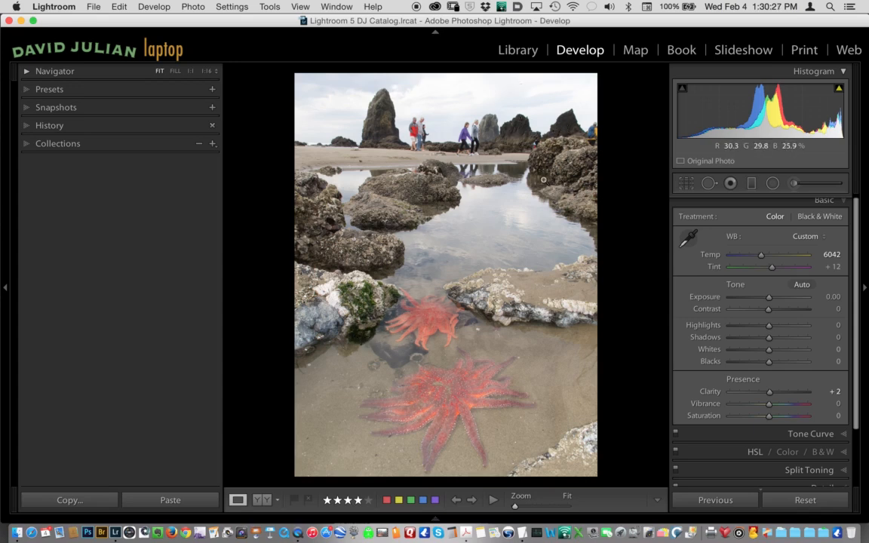
{"action": "left_click_drag", "start_coordinate": [769, 393], "coordinate": [772, 397]}
{"action": "left_click_drag", "start_coordinate": [769, 398], "coordinate": [786, 399]}
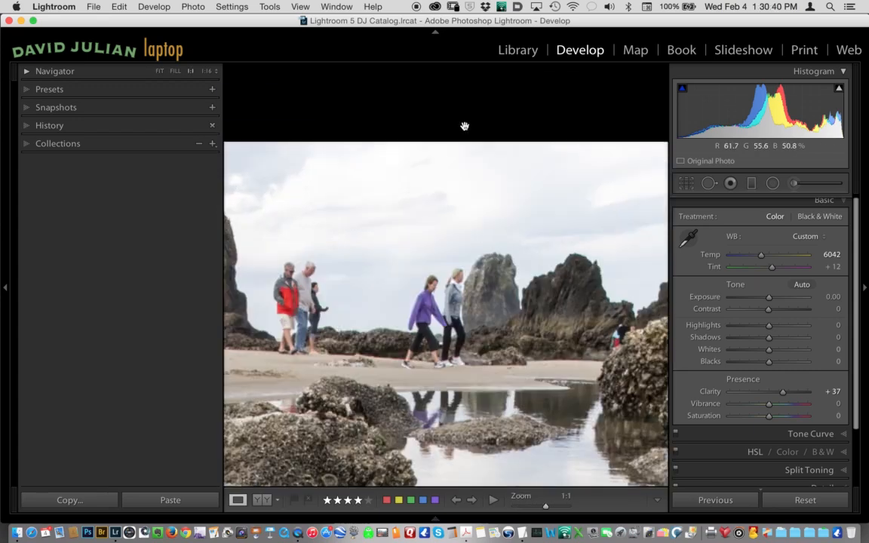
{"action": "left_click", "coordinate": [421, 116]}
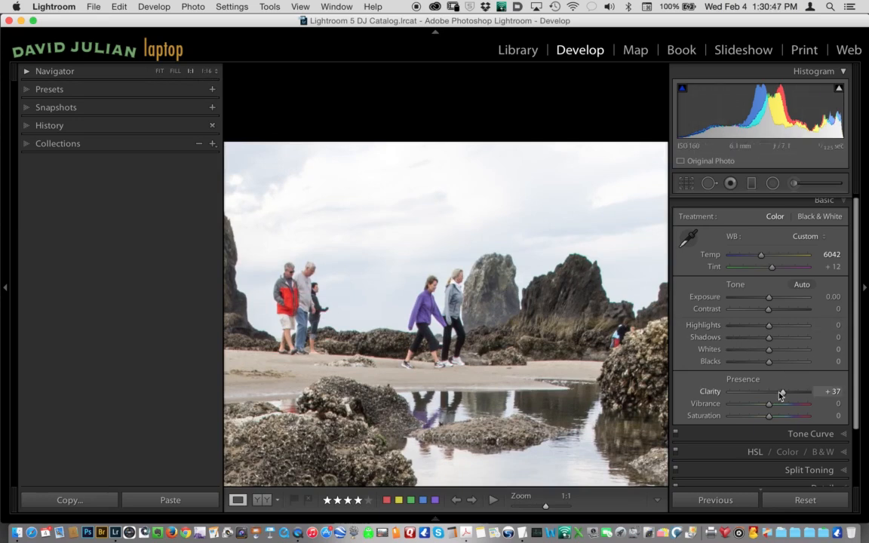
{"action": "left_click_drag", "start_coordinate": [783, 392], "coordinate": [793, 391]}
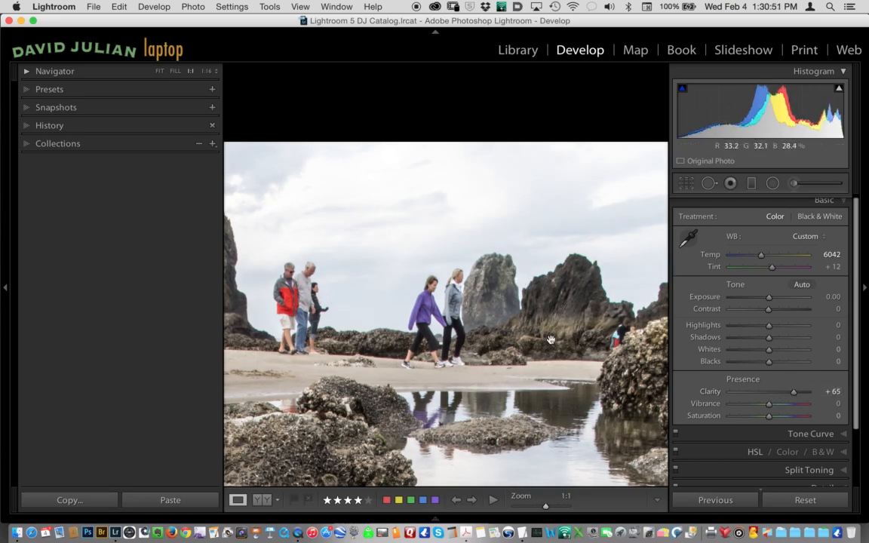
{"action": "left_click_drag", "start_coordinate": [790, 391], "coordinate": [772, 394]}
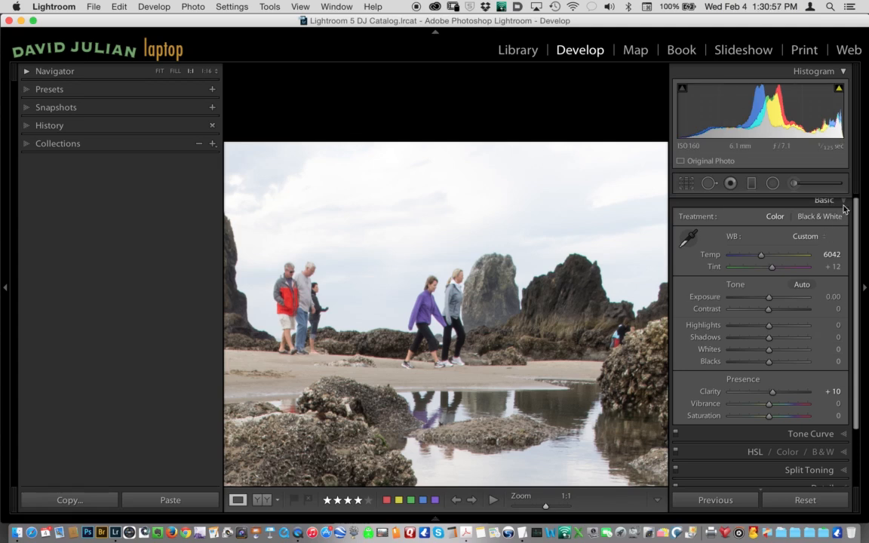
Step: Enable Remove Chromatic Aberration in the basic Lens Corrections and bring the rocks at the photo's right edge into view
{"action": "scroll", "coordinate": [773, 227], "scroll_direction": "down", "scroll_amount": 3}
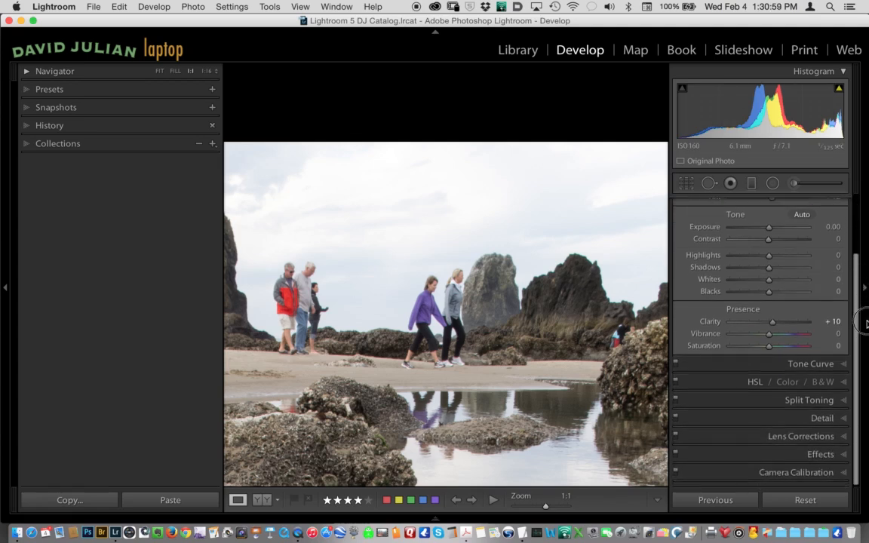
{"action": "left_click", "coordinate": [822, 436]}
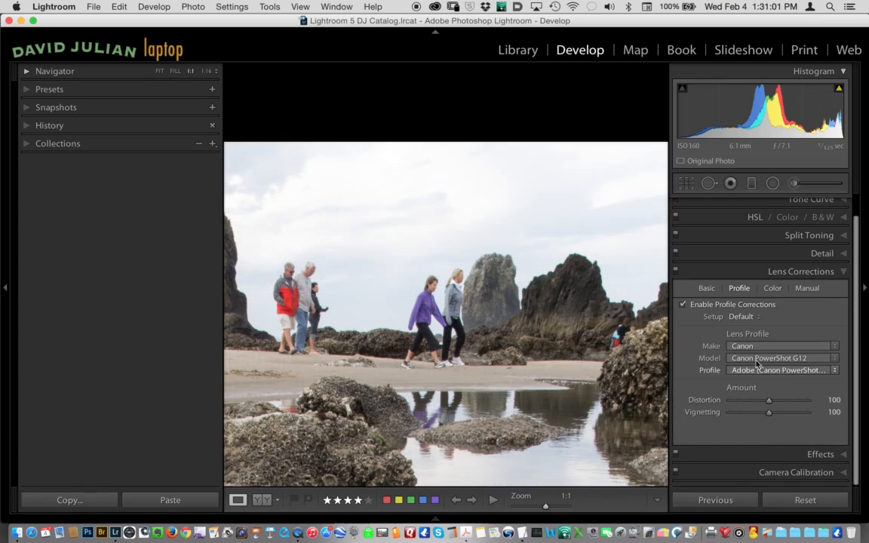
{"action": "left_click", "coordinate": [709, 289]}
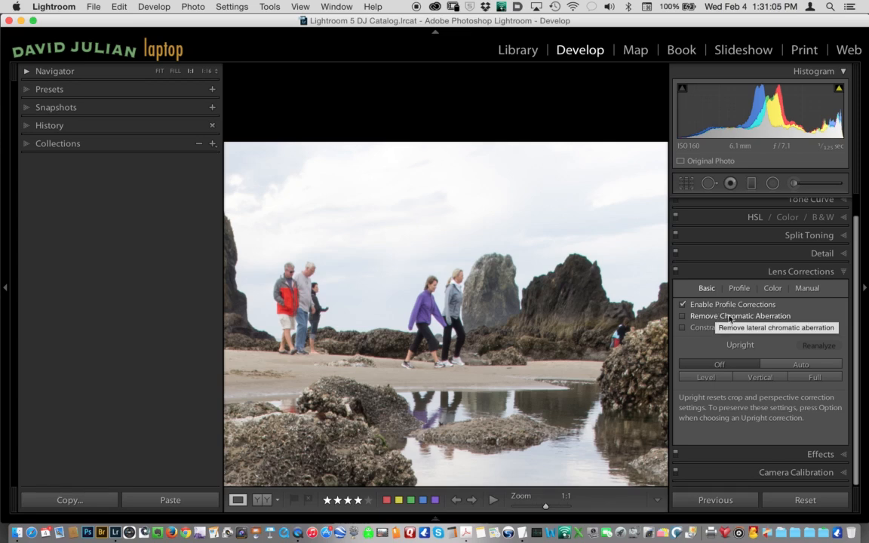
{"action": "left_click", "coordinate": [604, 272]}
{"action": "key", "text": "Right"}
{"action": "left_click", "coordinate": [544, 192]}
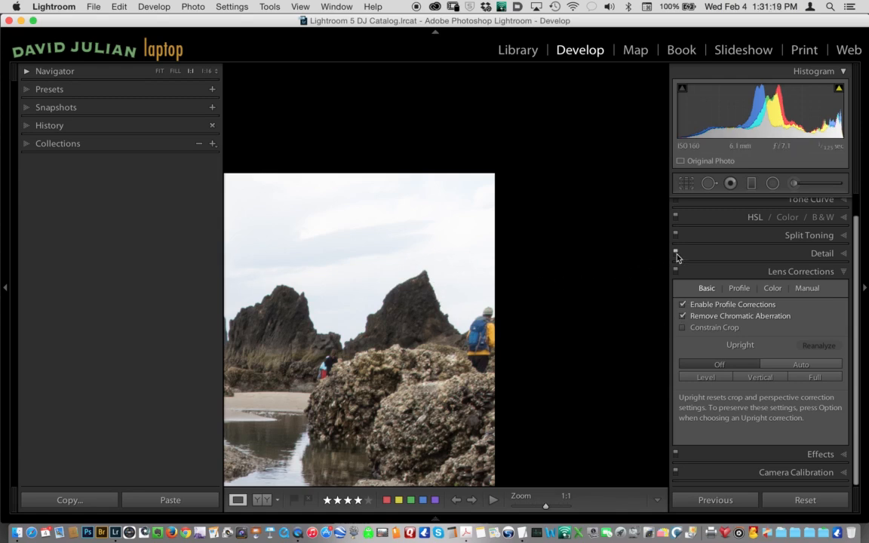
Step: Examine the edges of the dark sea stacks and foreground rocks for color fringing at 2:1 magnification
{"action": "left_click", "coordinate": [420, 299]}
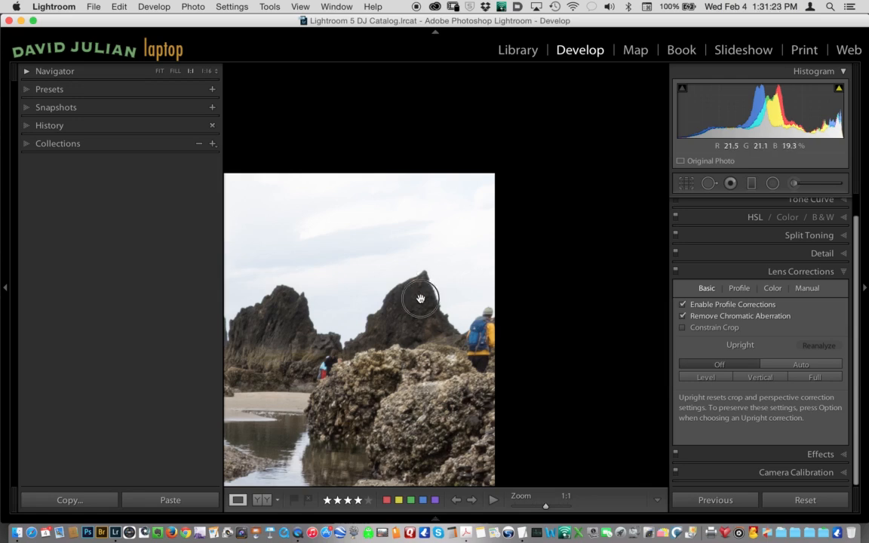
{"action": "left_click", "coordinate": [218, 72]}
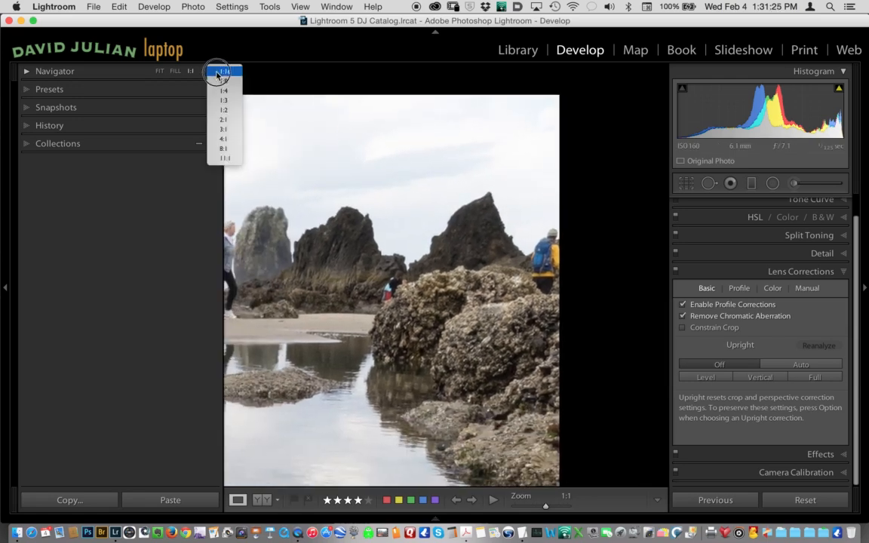
{"action": "left_click", "coordinate": [224, 119]}
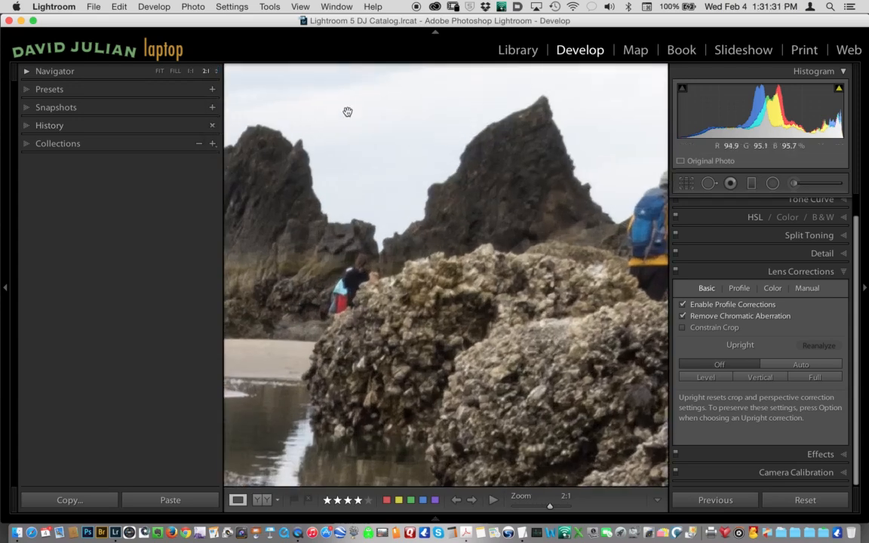
{"action": "left_click_drag", "start_coordinate": [488, 143], "coordinate": [629, 42]}
{"action": "left_click_drag", "start_coordinate": [395, 331], "coordinate": [474, 214]}
{"action": "left_click_drag", "start_coordinate": [397, 297], "coordinate": [510, 288]}
{"action": "left_click_drag", "start_coordinate": [369, 246], "coordinate": [427, 90]}
{"action": "left_click_drag", "start_coordinate": [416, 291], "coordinate": [409, 254]}
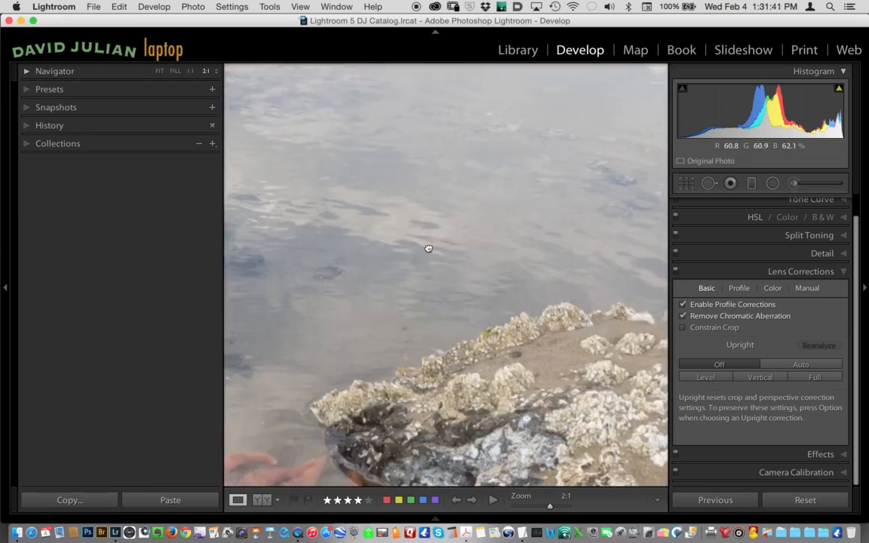
{"action": "left_click_drag", "start_coordinate": [441, 200], "coordinate": [381, 423]}
{"action": "left_click_drag", "start_coordinate": [525, 167], "coordinate": [377, 370]}
{"action": "left_click_drag", "start_coordinate": [484, 218], "coordinate": [398, 344]}
{"action": "left_click_drag", "start_coordinate": [511, 178], "coordinate": [490, 193]}
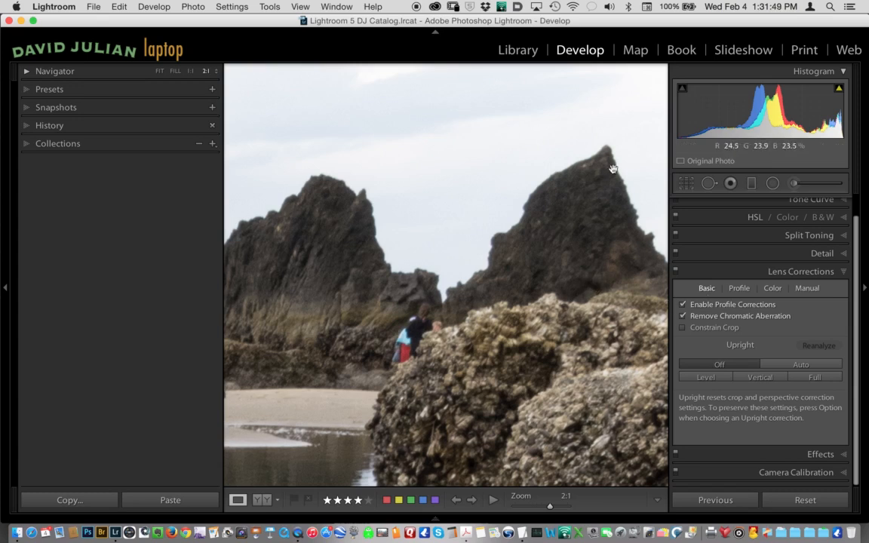
Step: Compare the sea stacks with chromatic aberration removal off and on, and return to viewing the whole photo
{"action": "left_click", "coordinate": [683, 316]}
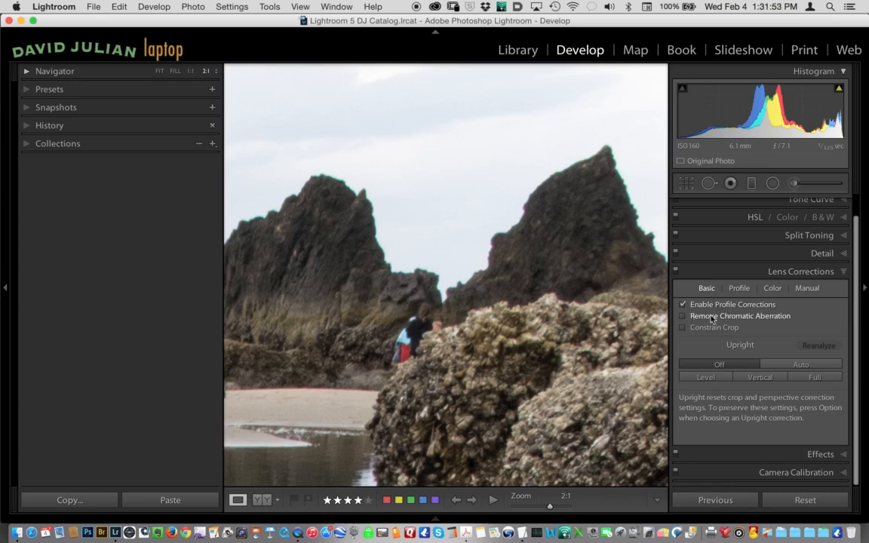
{"action": "left_click", "coordinate": [682, 316]}
{"action": "left_click", "coordinate": [176, 72]}
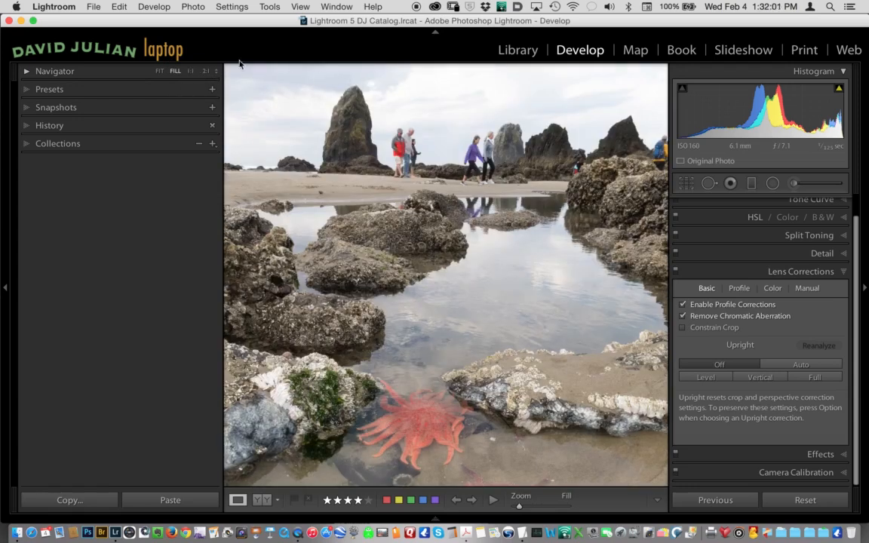
{"action": "left_click", "coordinate": [159, 71]}
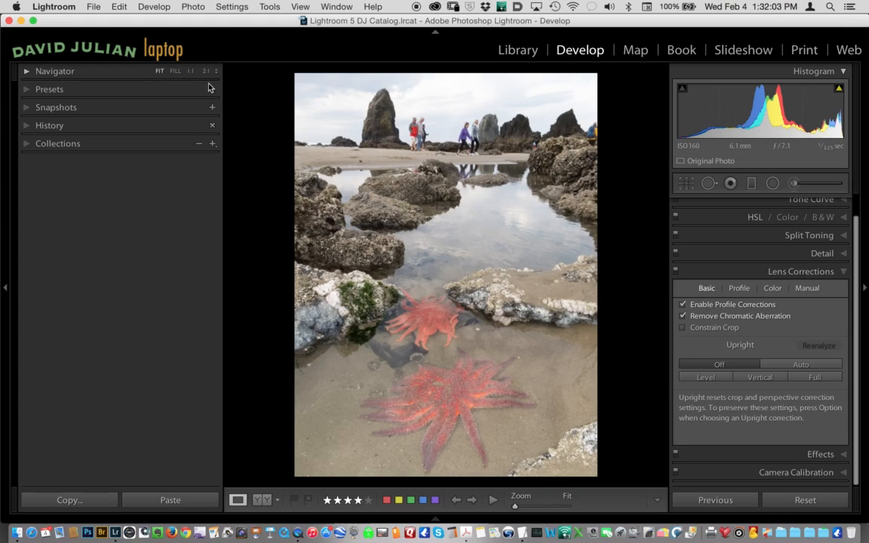
Step: Collapse Lens Corrections and the Histogram, and expand the Basic adjustments
{"action": "left_click", "coordinate": [821, 268]}
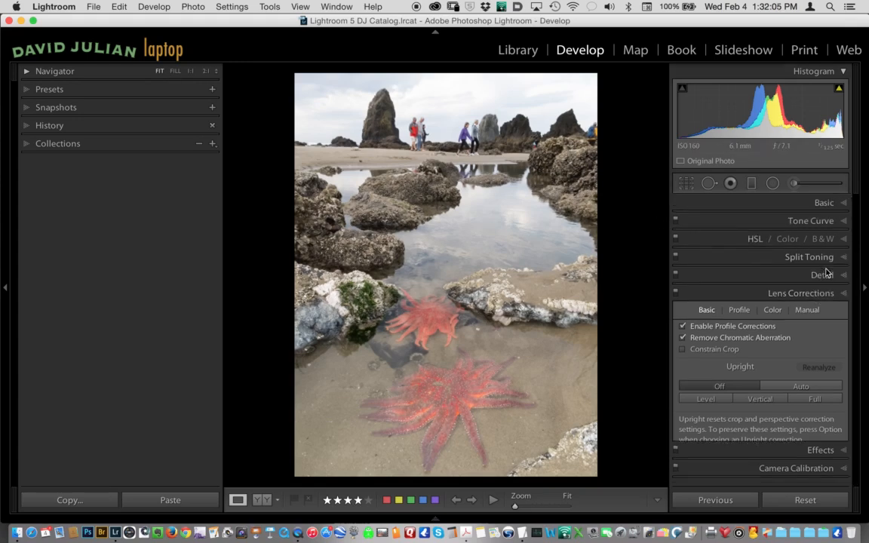
{"action": "left_click", "coordinate": [826, 202]}
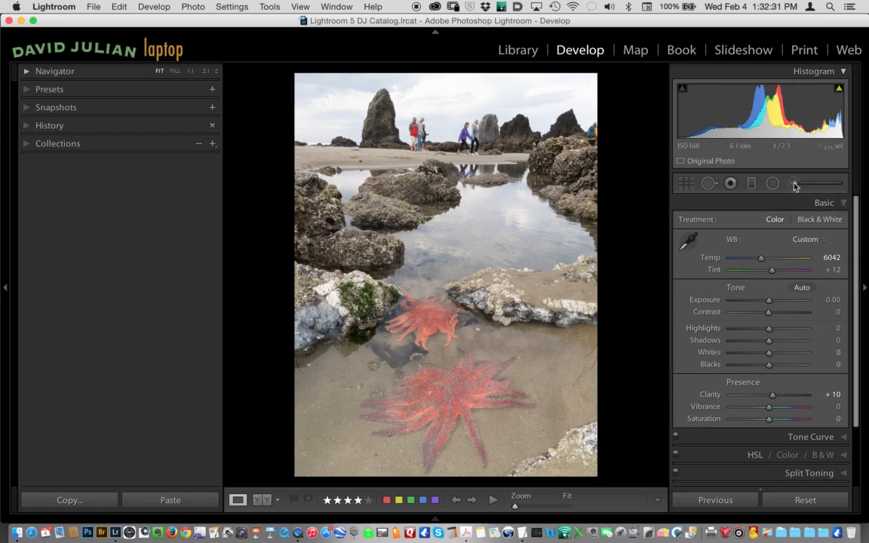
{"action": "left_click", "coordinate": [843, 201]}
{"action": "left_click", "coordinate": [845, 71]}
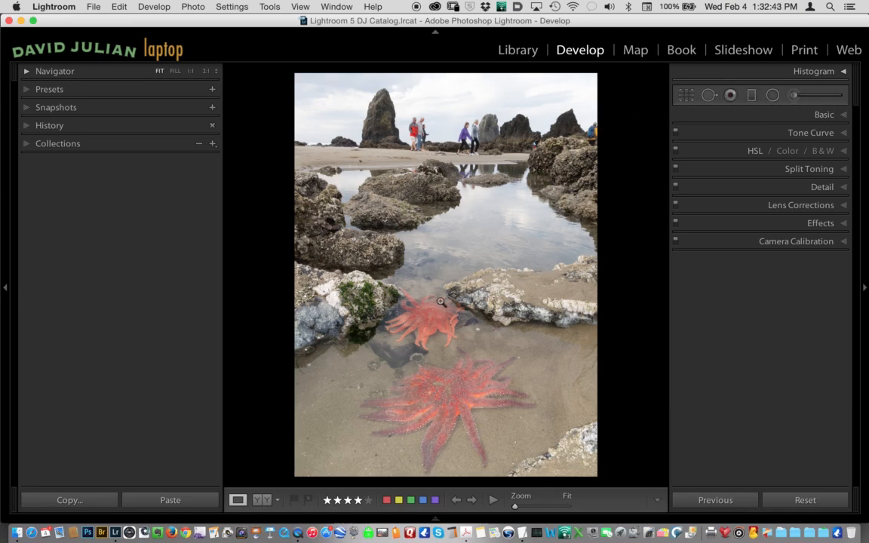
{"action": "left_click", "coordinate": [825, 114]}
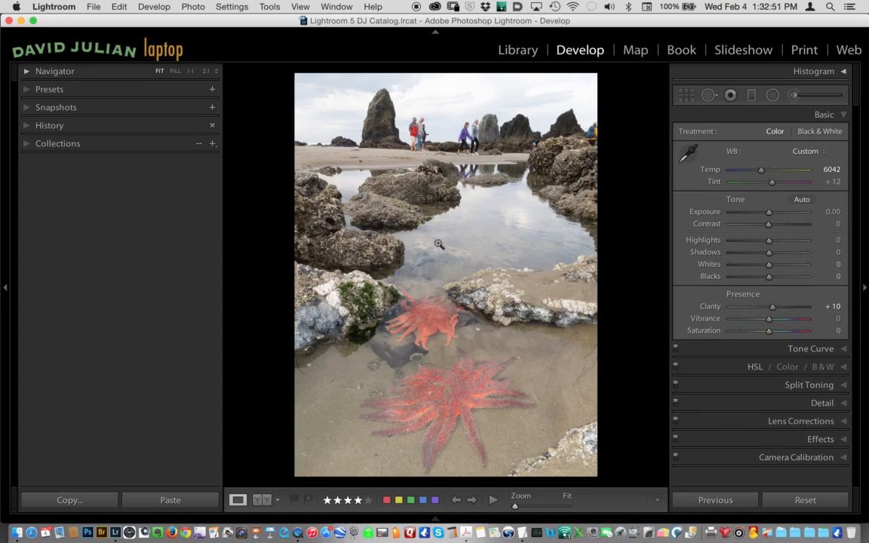
Step: Set up a new Adjustment Brush with Flow 73, Size 0.9 and Saturation -90
{"action": "left_click", "coordinate": [793, 98]}
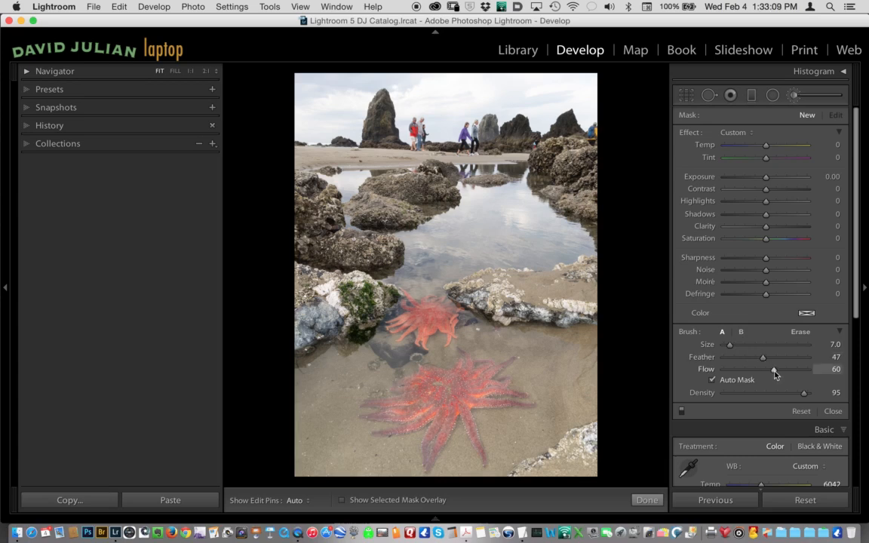
{"action": "left_click_drag", "start_coordinate": [774, 371], "coordinate": [786, 372]}
{"action": "left_click_drag", "start_coordinate": [727, 344], "coordinate": [626, 341]}
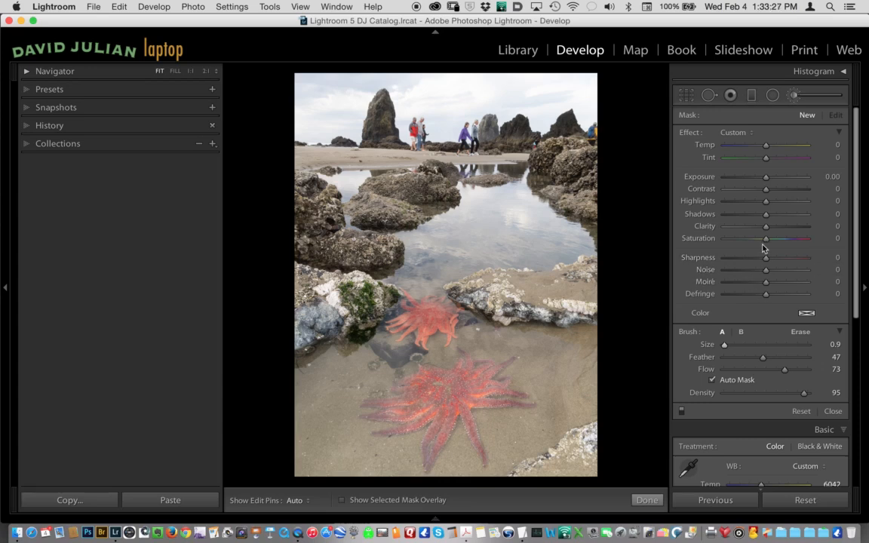
{"action": "left_click_drag", "start_coordinate": [766, 239], "coordinate": [728, 239]}
Step: Paint the desaturating brush over the hiker with the blue backpack at the photo's right edge, and close the brush
{"action": "key", "text": "h"}
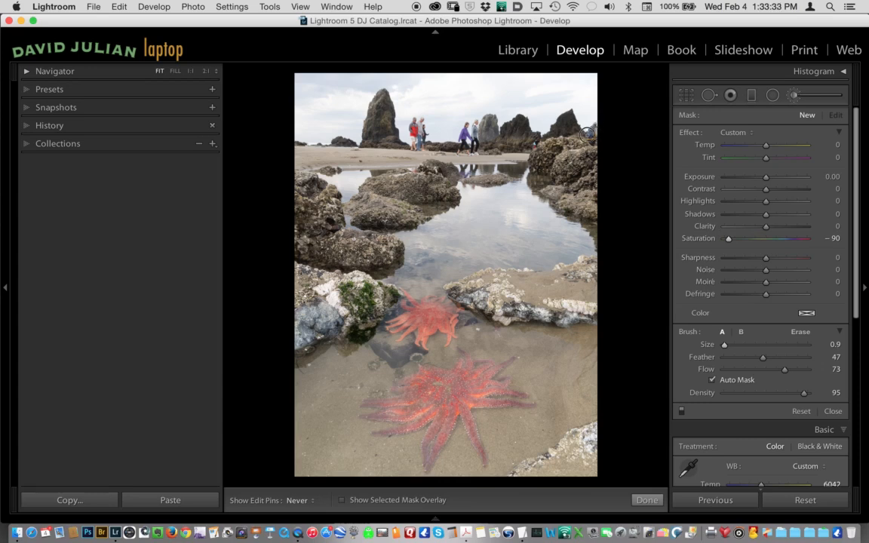
{"action": "key", "text": "h"}
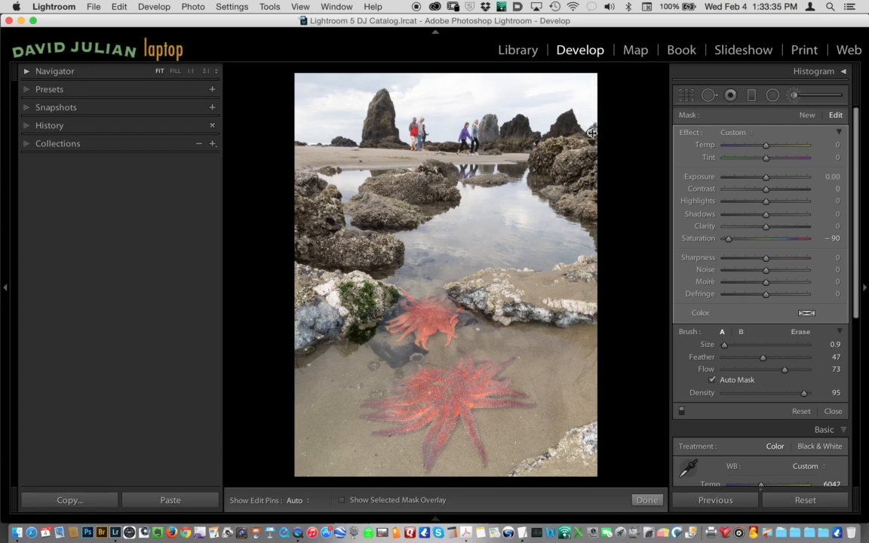
{"action": "left_click_drag", "start_coordinate": [591, 134], "coordinate": [592, 135]}
{"action": "left_click", "coordinate": [793, 96]}
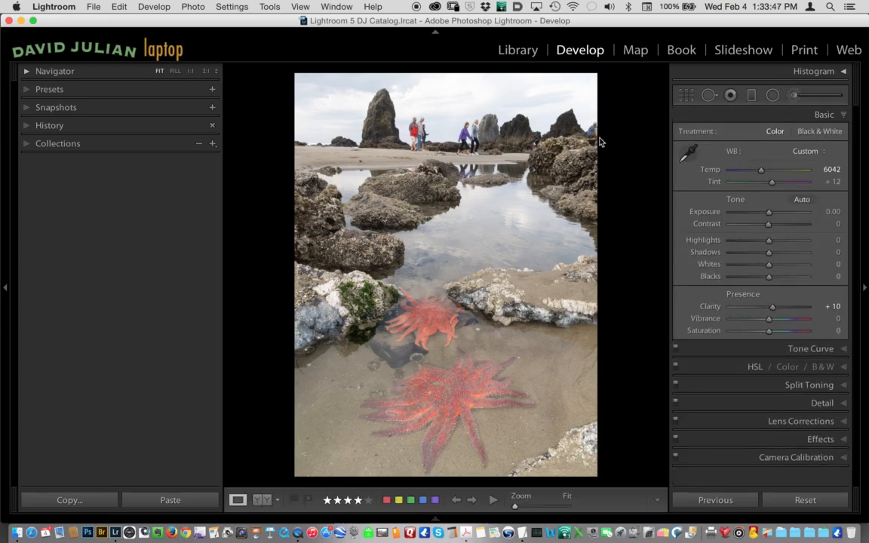
Step: Reselect the hiker's brush adjustment and set its Saturation to -100, Exposure to -0.58 and Contrast to -34
{"action": "left_click", "coordinate": [792, 96]}
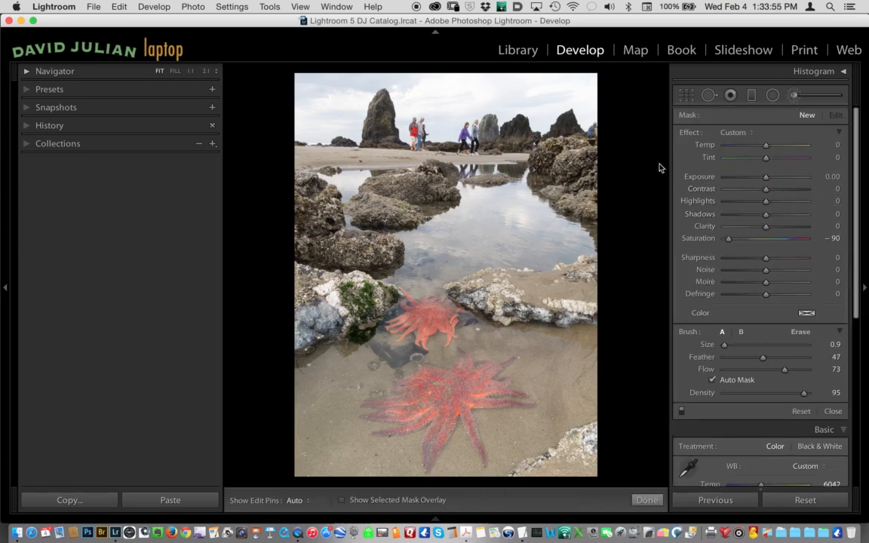
{"action": "left_click", "coordinate": [590, 133]}
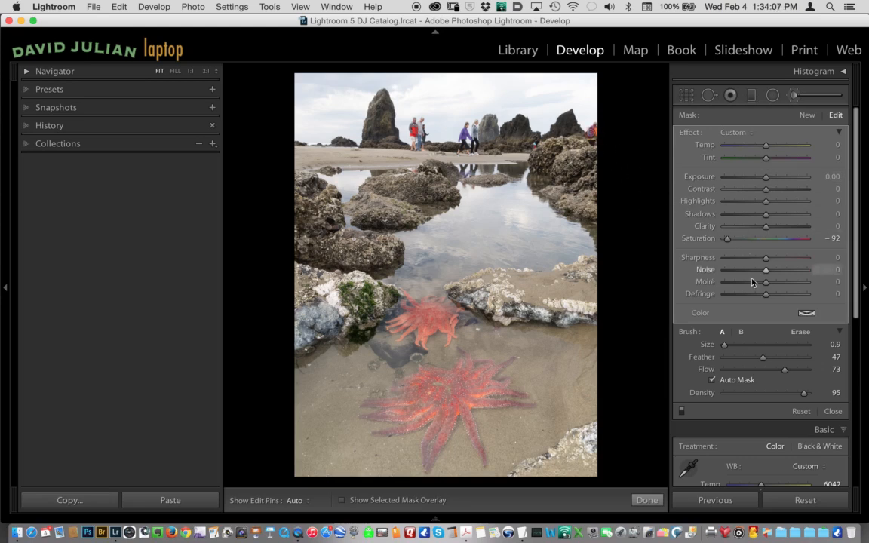
{"action": "mouse_move", "coordinate": [728, 242]}
{"action": "left_mouse_down"}
{"action": "mouse_move", "coordinate": [754, 240]}
{"action": "mouse_move", "coordinate": [724, 243]}
{"action": "left_mouse_up"}
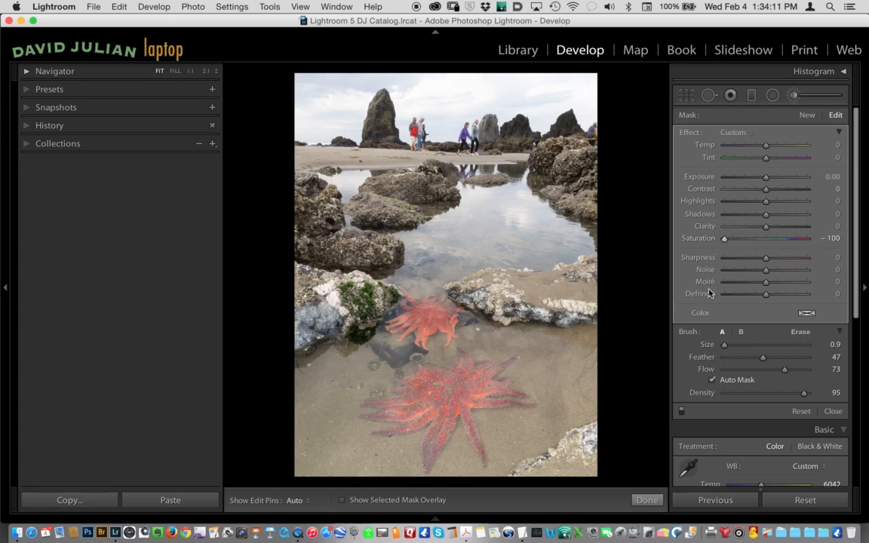
{"action": "mouse_move", "coordinate": [724, 238]}
{"action": "left_mouse_down"}
{"action": "mouse_move", "coordinate": [747, 241]}
{"action": "mouse_move", "coordinate": [722, 241]}
{"action": "left_mouse_up"}
{"action": "mouse_move", "coordinate": [764, 179]}
{"action": "left_mouse_down"}
{"action": "mouse_move", "coordinate": [753, 186]}
{"action": "mouse_move", "coordinate": [763, 191]}
{"action": "mouse_move", "coordinate": [751, 190]}
{"action": "left_mouse_up"}
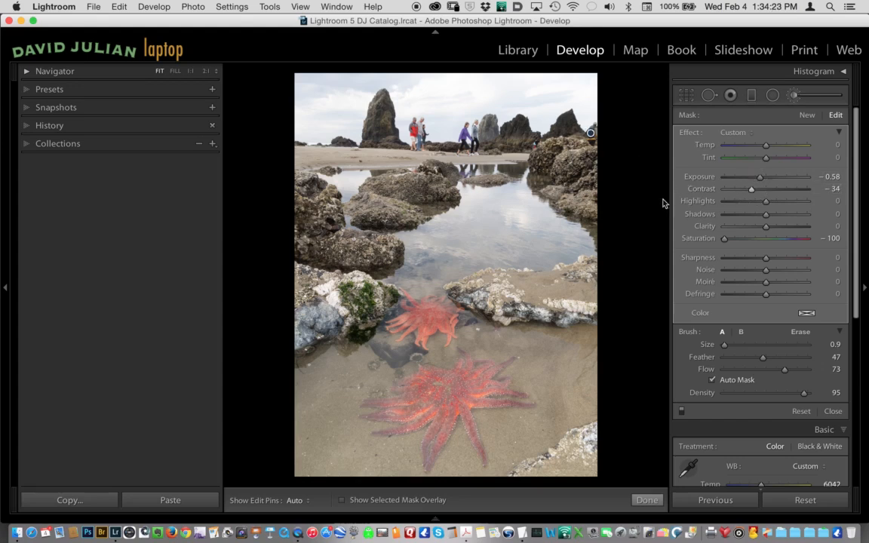
{"action": "key", "text": "k"}
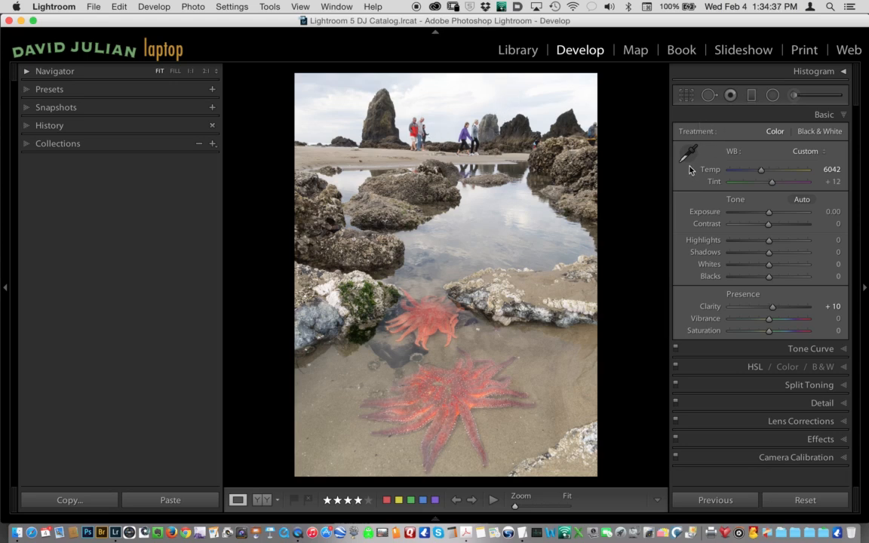
Step: Add a graduated filter from the top of the sky down to the beach, and reset its effect sliders to zero
{"action": "left_click", "coordinate": [751, 97]}
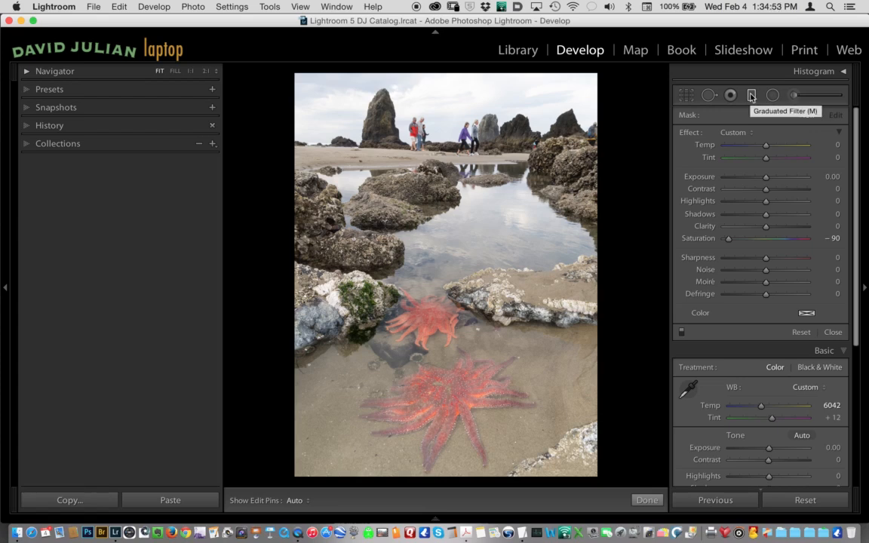
{"action": "left_click", "coordinate": [752, 95]}
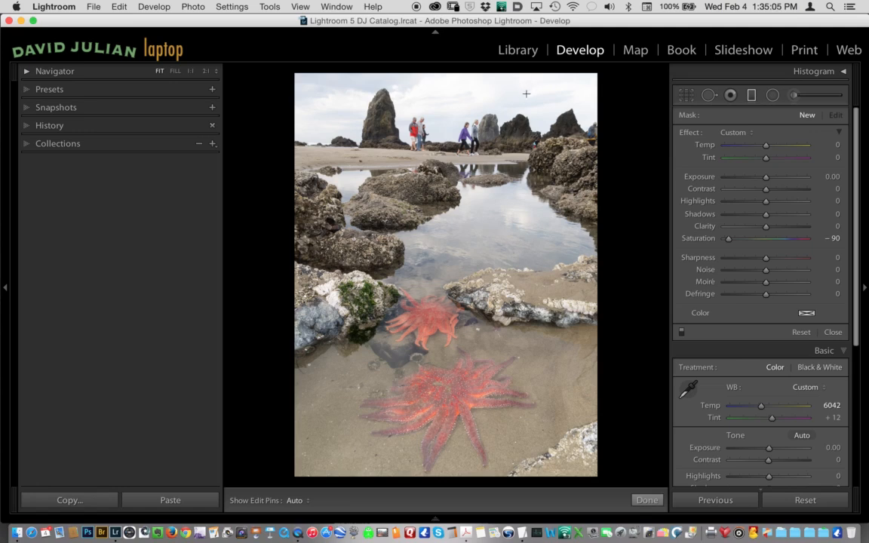
{"action": "left_click_drag", "start_coordinate": [528, 81], "coordinate": [529, 161]}
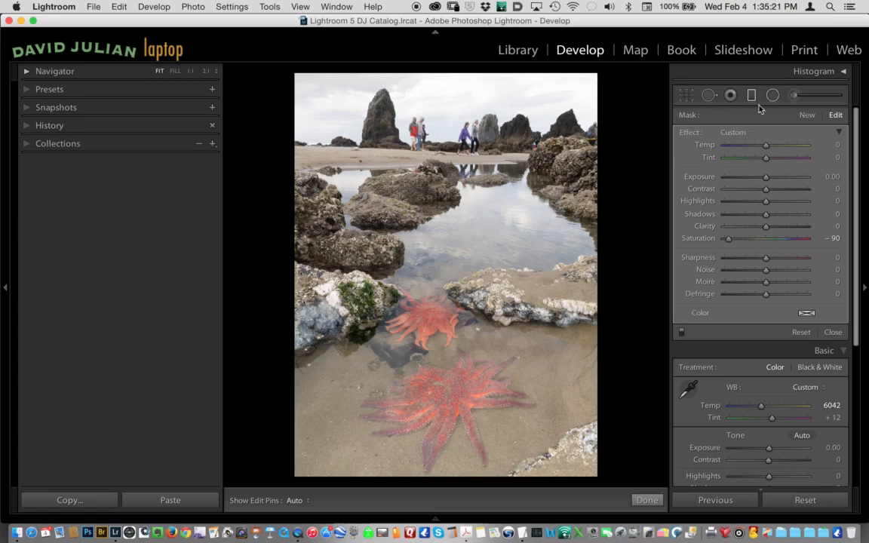
{"action": "left_click_drag", "start_coordinate": [728, 238], "coordinate": [767, 241]}
{"action": "key", "text": "alt"}
{"action": "left_click", "coordinate": [689, 133], "text": "alt"}
Step: Set the sky filter to Exposure -0.99, Contrast 31, Highlights -59, Shadows 56 and Clarity 17, and shift it slightly upward
{"action": "left_click", "coordinate": [764, 178]}
{"action": "left_click_drag", "start_coordinate": [764, 178], "coordinate": [721, 203]}
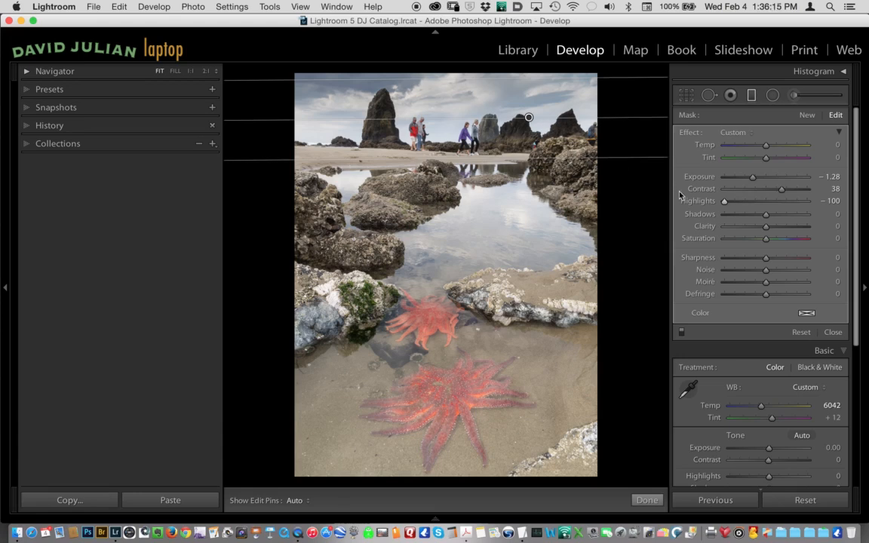
{"action": "left_click_drag", "start_coordinate": [724, 202], "coordinate": [755, 178]}
{"action": "left_click_drag", "start_coordinate": [766, 225], "coordinate": [772, 226]}
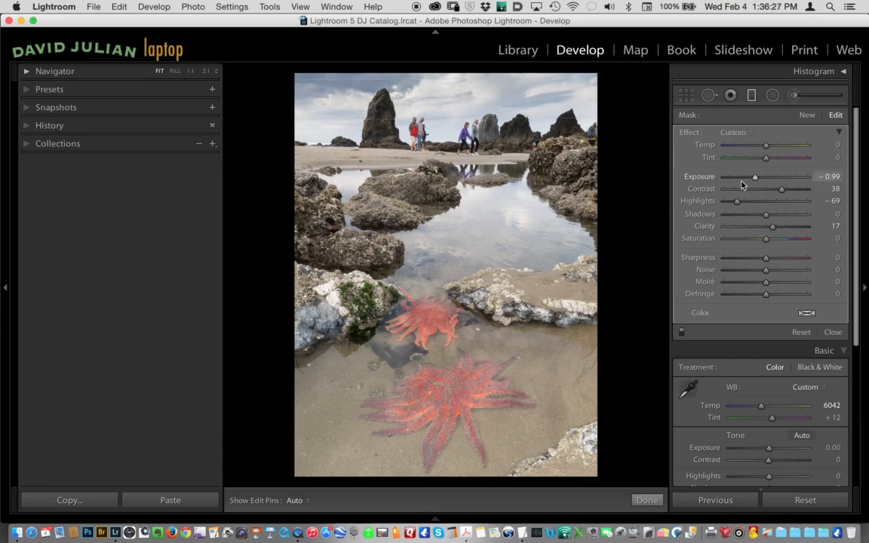
{"action": "left_click_drag", "start_coordinate": [782, 189], "coordinate": [741, 201]}
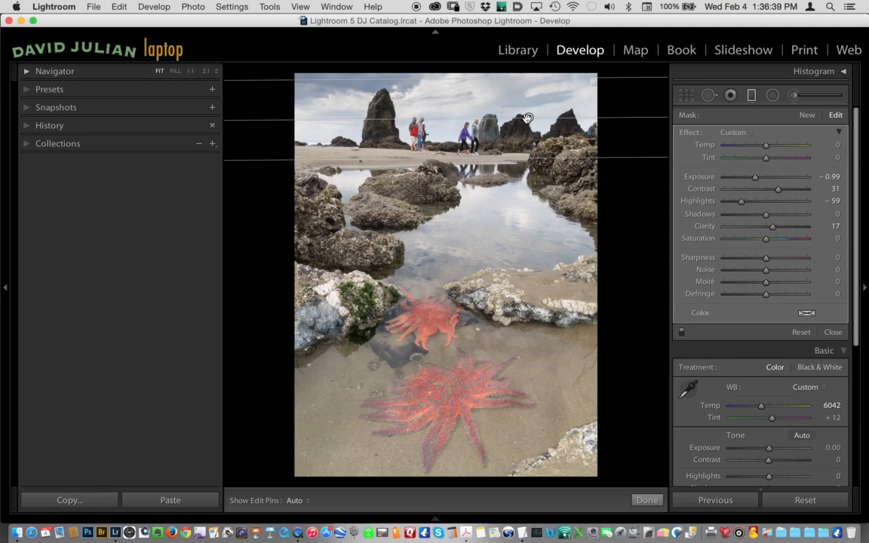
{"action": "mouse_move", "coordinate": [525, 118]}
{"action": "left_mouse_down"}
{"action": "mouse_move", "coordinate": [525, 148]}
{"action": "mouse_move", "coordinate": [519, 101]}
{"action": "mouse_move", "coordinate": [521, 112]}
{"action": "left_mouse_up"}
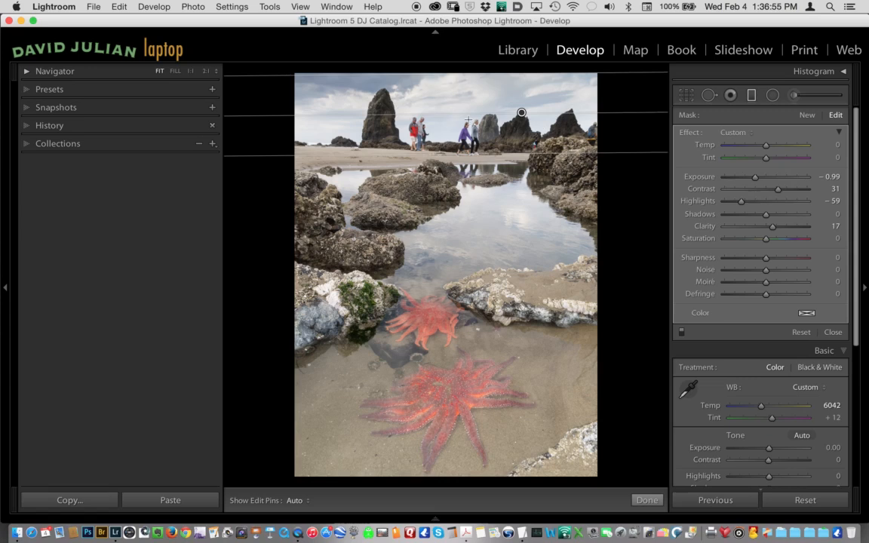
{"action": "left_click_drag", "start_coordinate": [768, 215], "coordinate": [789, 217]}
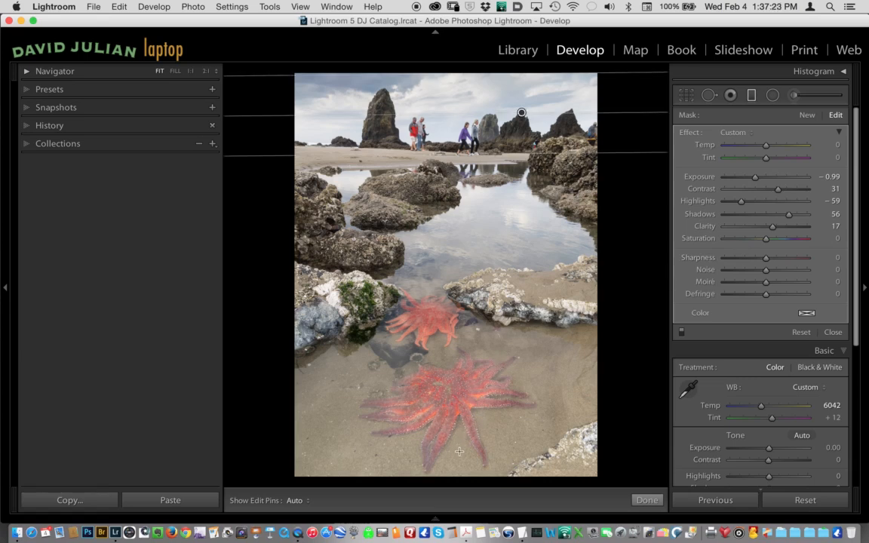
Step: Add a second graduated filter from the bottom sand up to the pool, with Exposure -0.16, Contrast 35, Highlights -7, Shadows 14 and Clarity 30
{"action": "left_click_drag", "start_coordinate": [457, 450], "coordinate": [457, 283]}
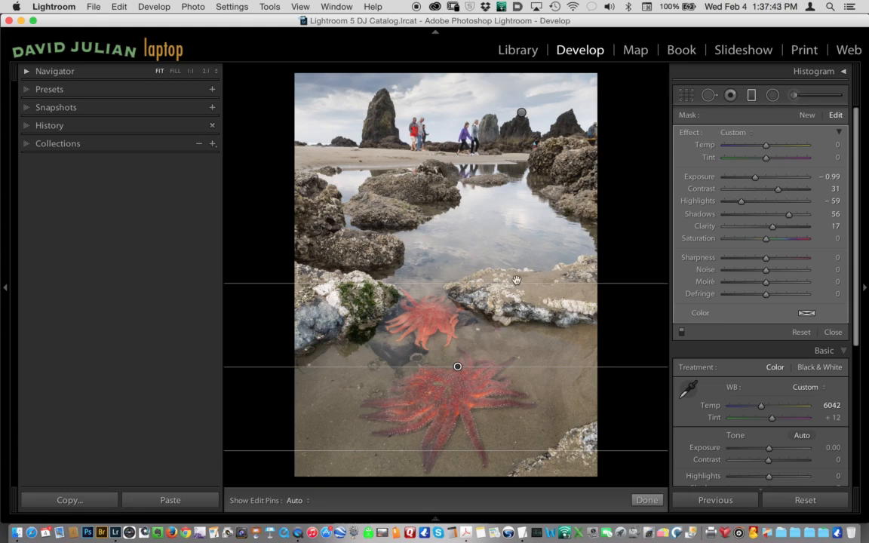
{"action": "left_click_drag", "start_coordinate": [510, 287], "coordinate": [514, 247]}
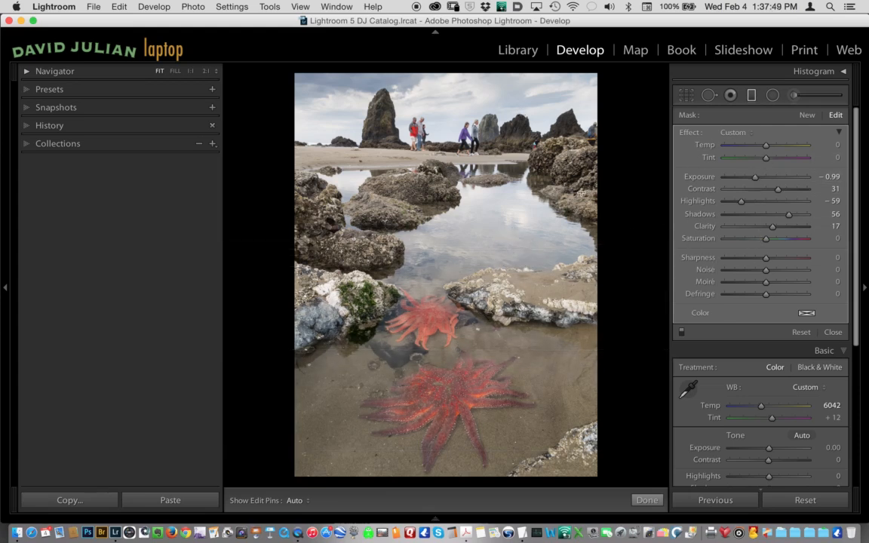
{"action": "left_click_drag", "start_coordinate": [755, 178], "coordinate": [762, 202]}
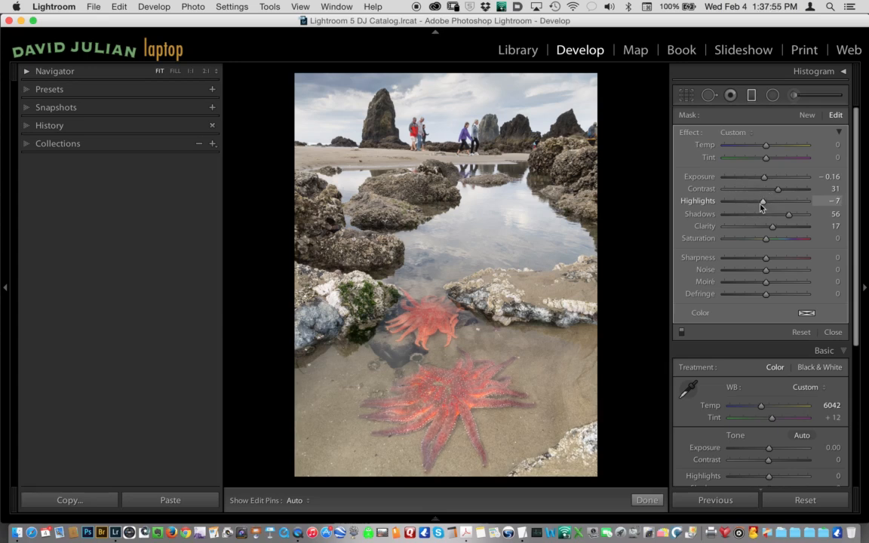
{"action": "left_click_drag", "start_coordinate": [786, 219], "coordinate": [778, 191]}
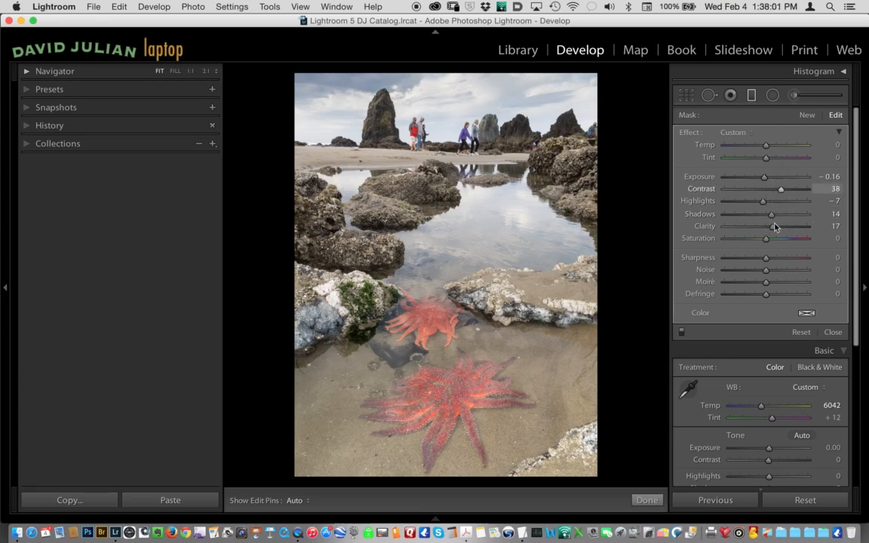
{"action": "left_click_drag", "start_coordinate": [771, 227], "coordinate": [776, 228]}
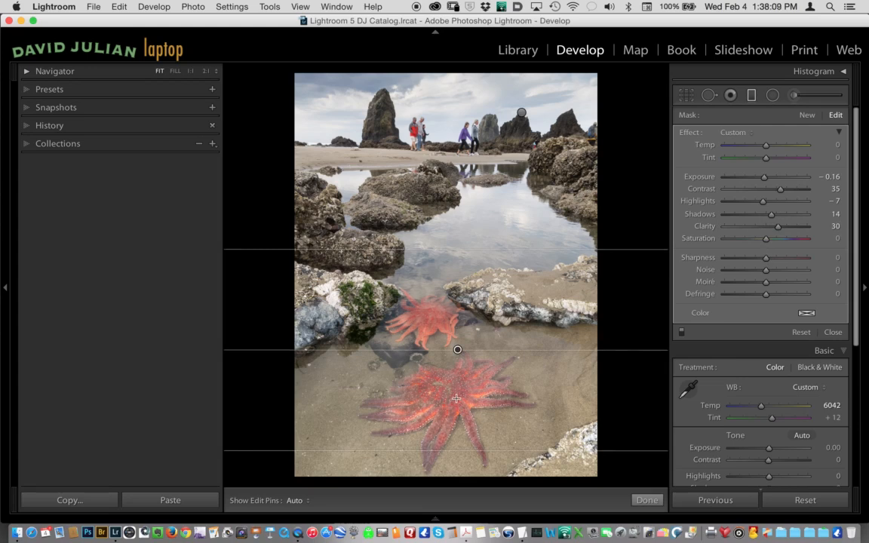
Step: Check the starfish at 1:1, set the lower graduated filter's Sharpness to 22, and reset its Exposure and Shadows to 0
{"action": "left_click", "coordinate": [190, 71]}
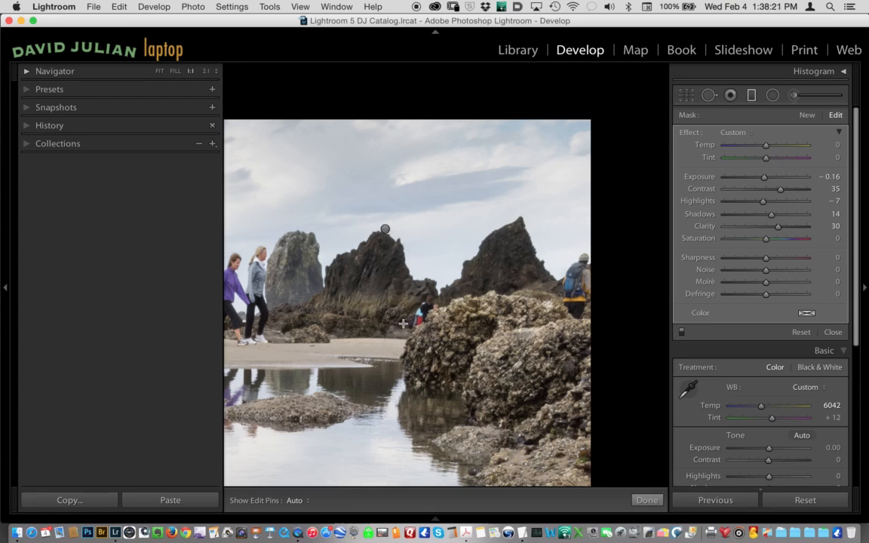
{"action": "left_click_drag", "start_coordinate": [399, 354], "coordinate": [452, 238]}
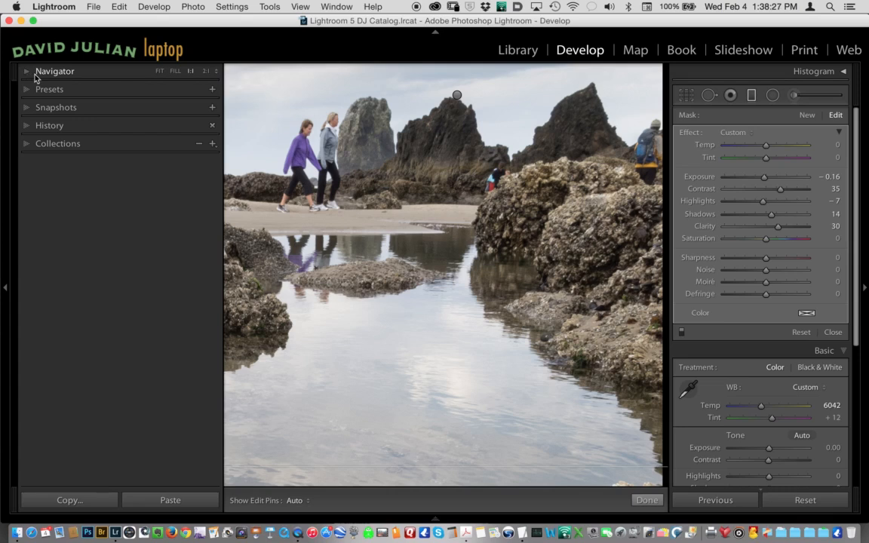
{"action": "left_click", "coordinate": [28, 73]}
{"action": "left_click", "coordinate": [27, 73]}
{"action": "left_click", "coordinate": [27, 73]}
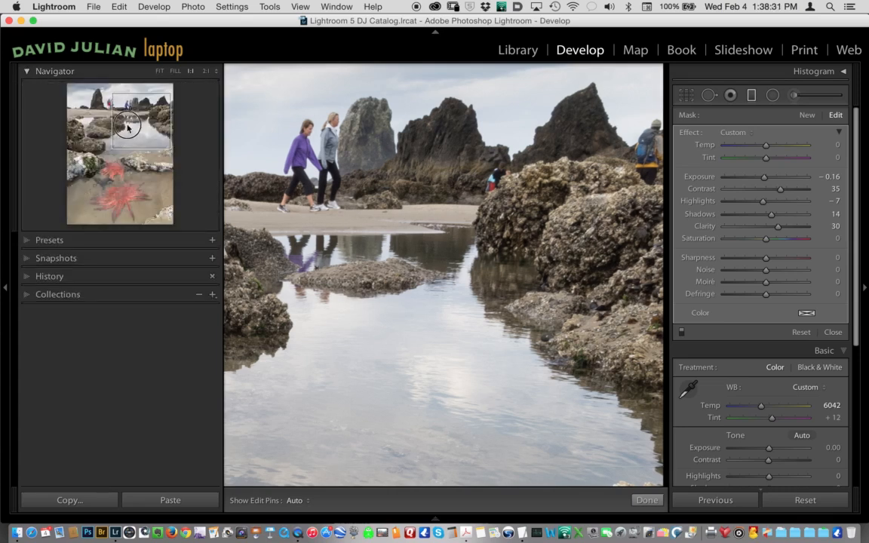
{"action": "left_click", "coordinate": [121, 133]}
{"action": "left_click_drag", "start_coordinate": [121, 133], "coordinate": [115, 197]}
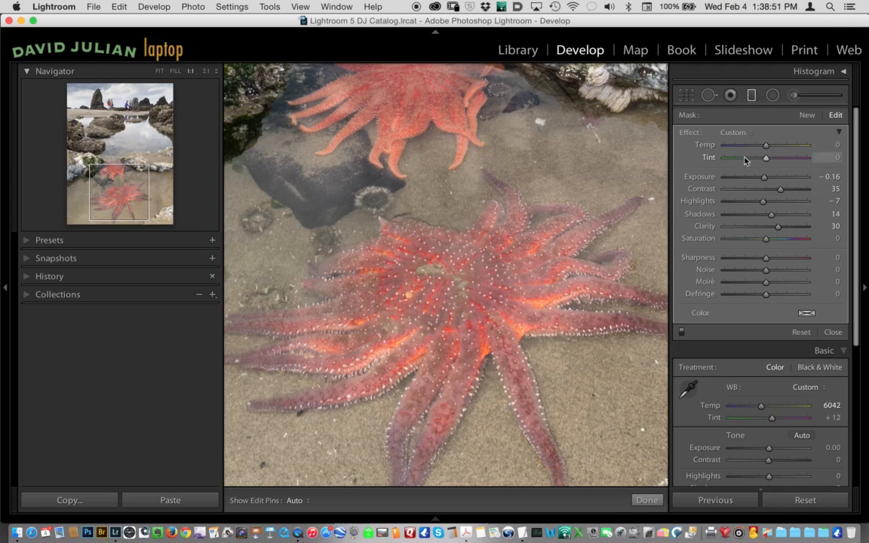
{"action": "left_click_drag", "start_coordinate": [767, 259], "coordinate": [776, 258]}
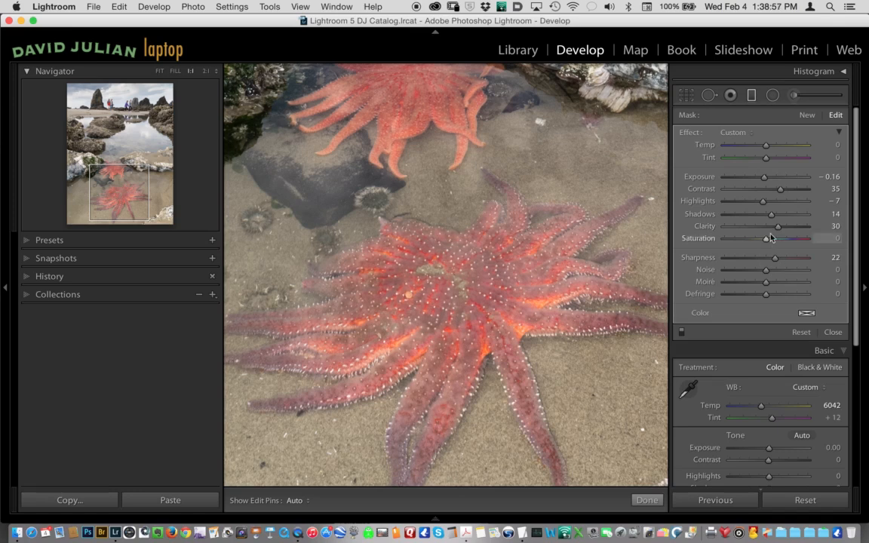
{"action": "left_click_drag", "start_coordinate": [770, 217], "coordinate": [768, 219]}
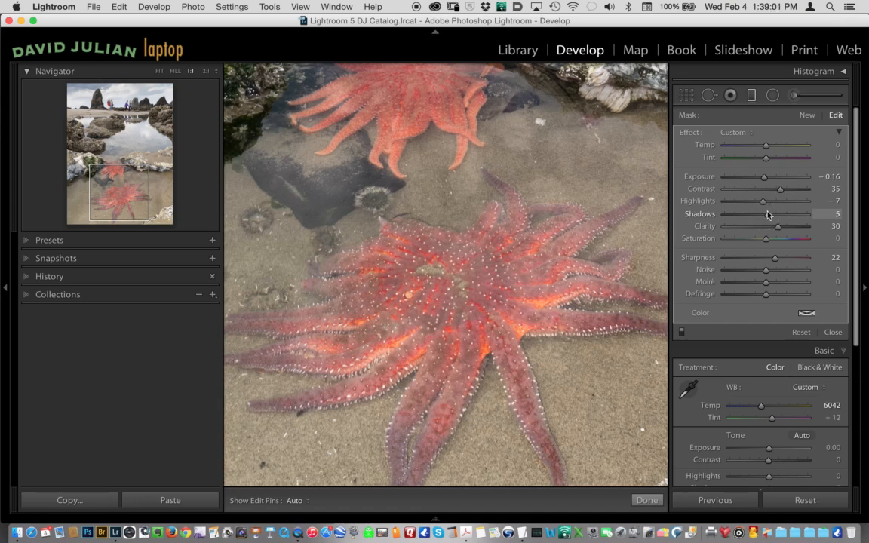
{"action": "left_click_drag", "start_coordinate": [764, 182], "coordinate": [763, 183]}
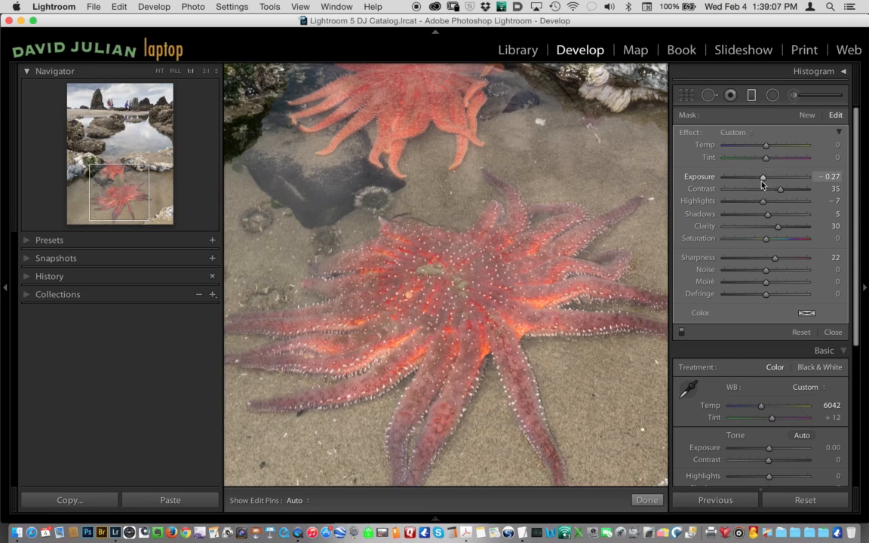
{"action": "double_click", "coordinate": [765, 180]}
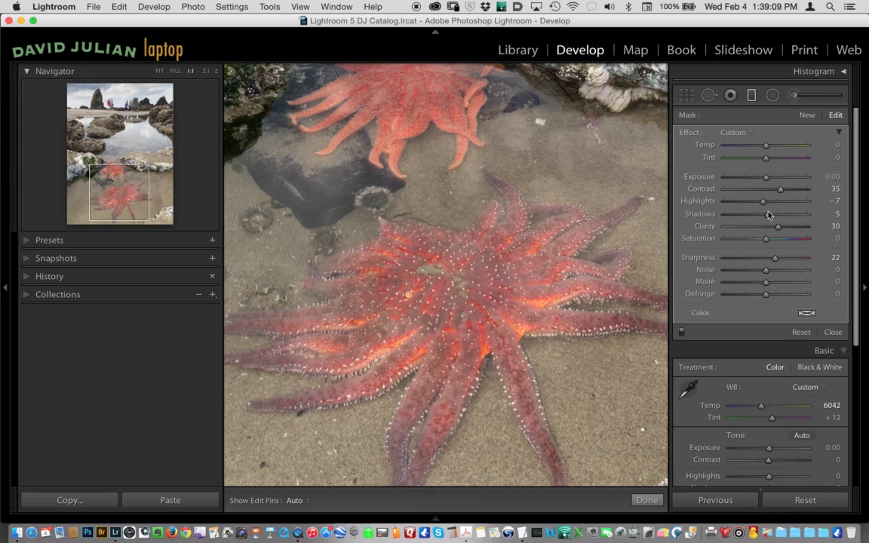
{"action": "double_click", "coordinate": [766, 214]}
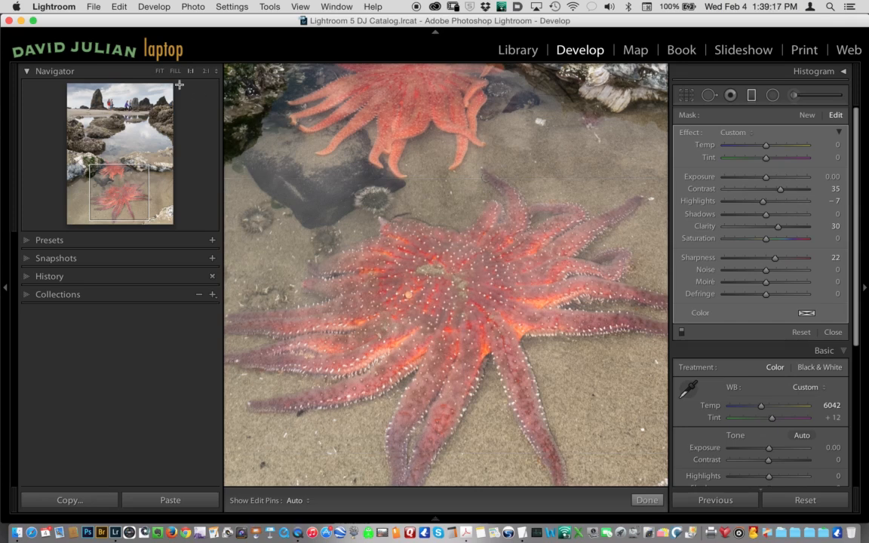
Step: Reselect the sky's graduated filter, nudge it slightly down and extend its lower edge past the beach into the tide pool
{"action": "left_click", "coordinate": [156, 72]}
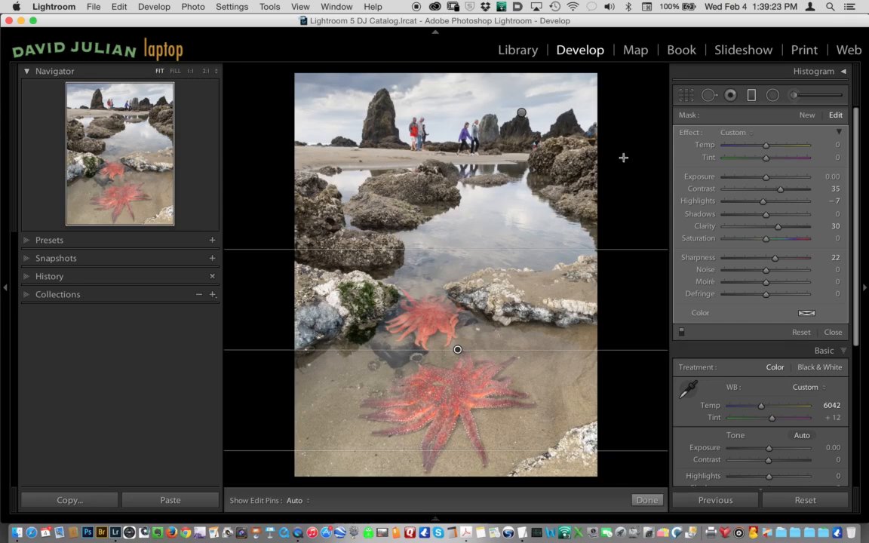
{"action": "left_click", "coordinate": [522, 112]}
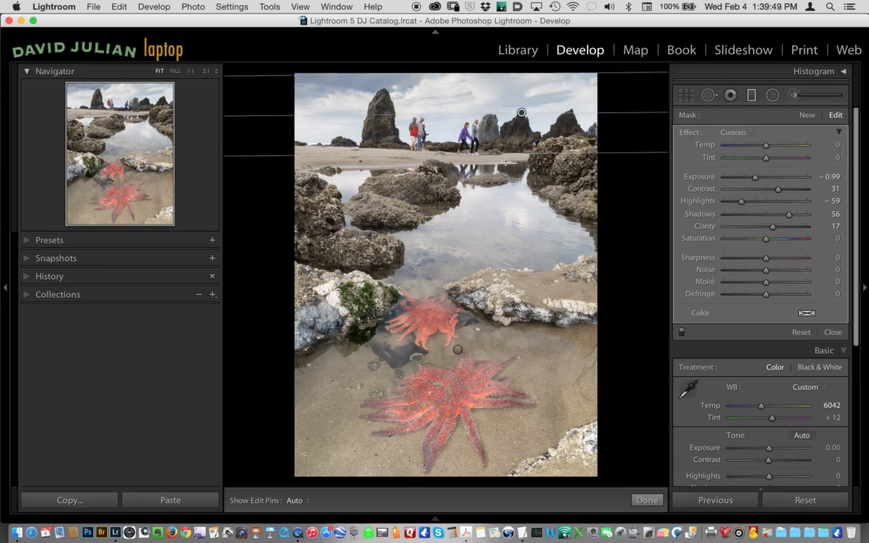
{"action": "left_click_drag", "start_coordinate": [523, 112], "coordinate": [523, 114]}
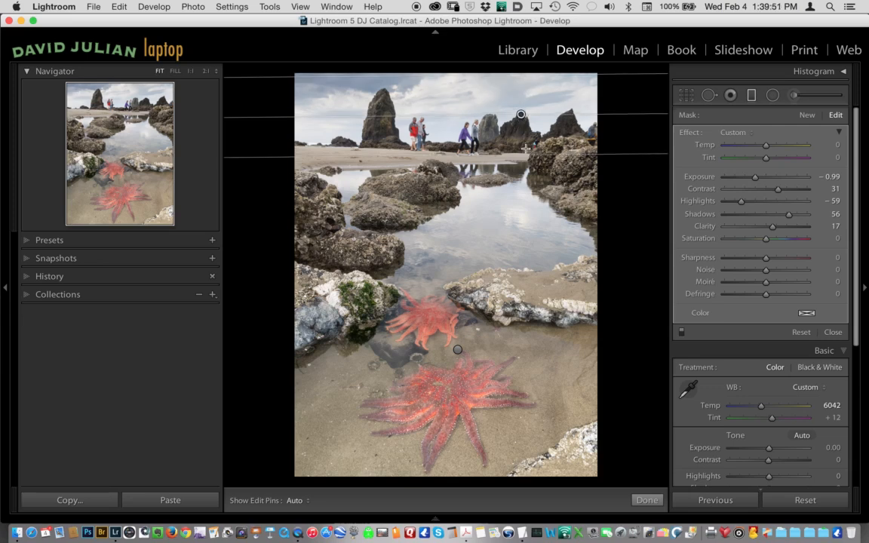
{"action": "left_click_drag", "start_coordinate": [525, 154], "coordinate": [513, 194]}
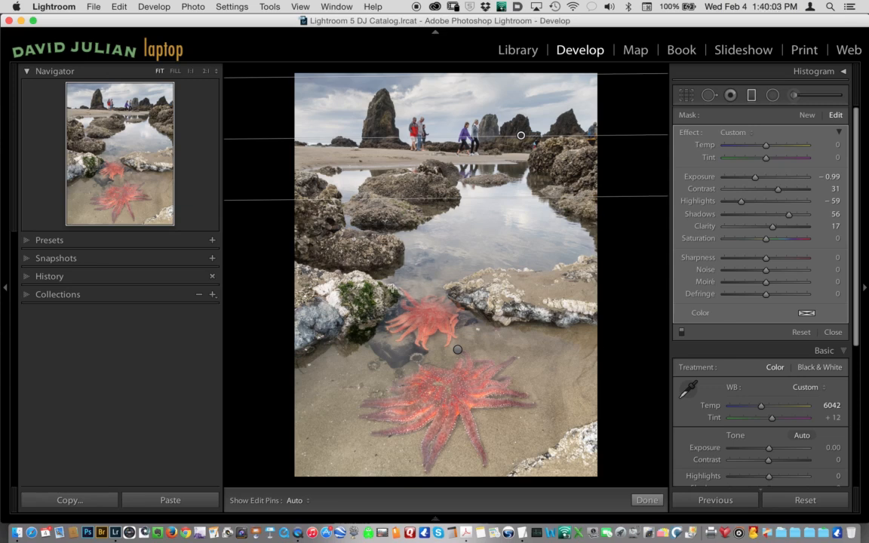
Step: Set up a new Adjustment Brush with Size 10.9, Flow 89 and Density 98 for the barnacle-covered rock at 1:1
{"action": "left_click", "coordinate": [190, 71]}
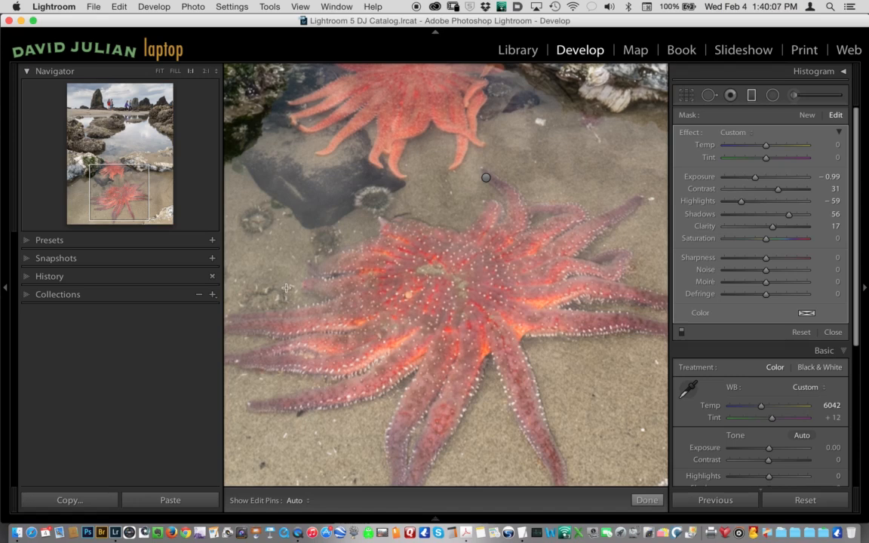
{"action": "left_click_drag", "start_coordinate": [286, 282], "coordinate": [483, 305]}
{"action": "left_click_drag", "start_coordinate": [380, 264], "coordinate": [462, 364]}
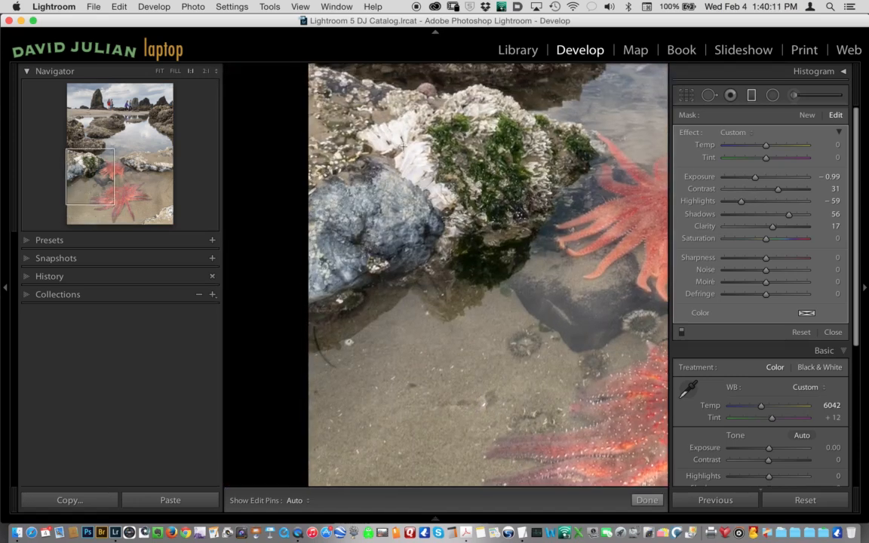
{"action": "left_click", "coordinate": [789, 100]}
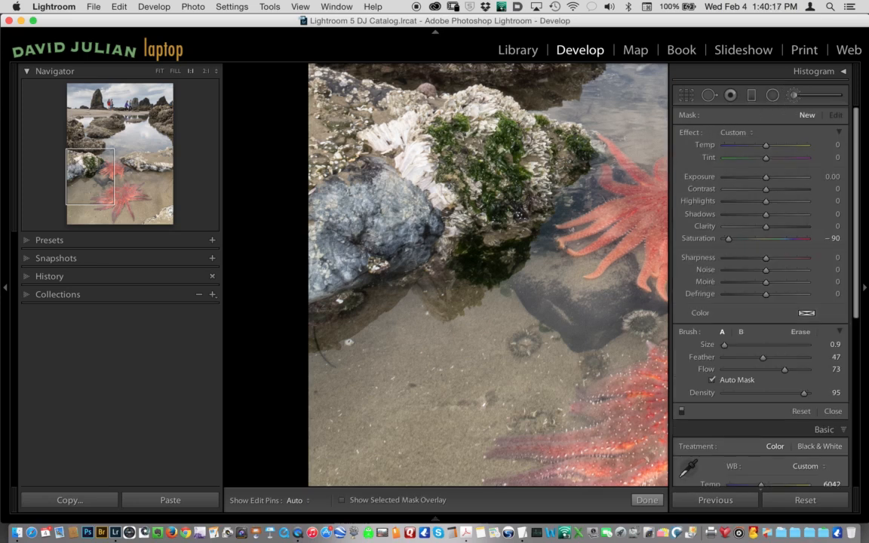
{"action": "mouse_move", "coordinate": [727, 346]}
{"action": "left_mouse_down"}
{"action": "mouse_move", "coordinate": [754, 348]}
{"action": "mouse_move", "coordinate": [735, 348]}
{"action": "left_mouse_up"}
{"action": "left_click_drag", "start_coordinate": [736, 345], "coordinate": [732, 344]}
{"action": "left_click_drag", "start_coordinate": [789, 370], "coordinate": [806, 391]}
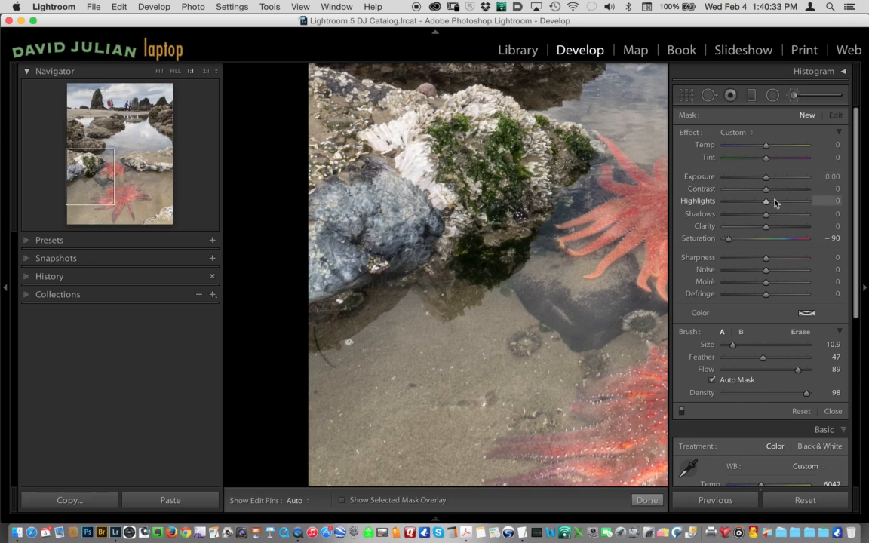
Step: Reset all of the brush's effect sliders to zero and set only its Highlights to -33
{"action": "left_click_drag", "start_coordinate": [768, 204], "coordinate": [765, 210]}
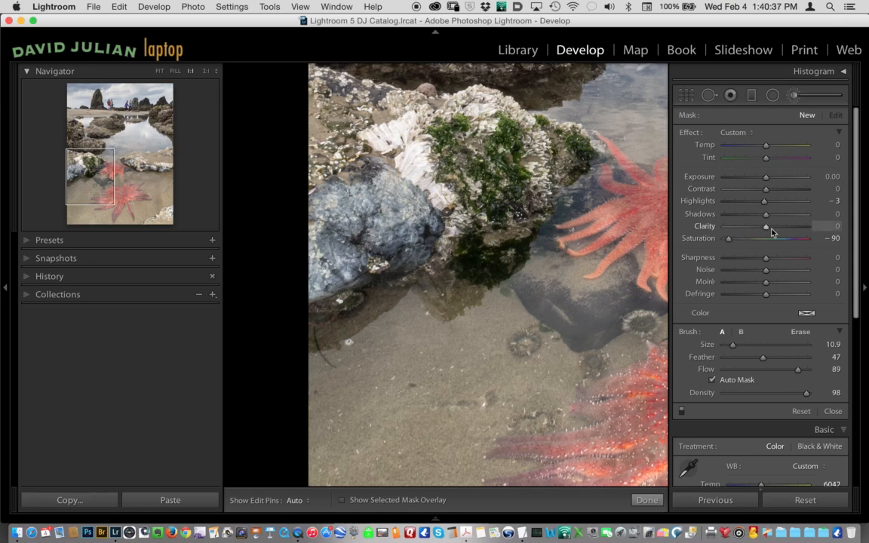
{"action": "key", "text": "alt"}
{"action": "left_click", "coordinate": [690, 133], "text": "alt"}
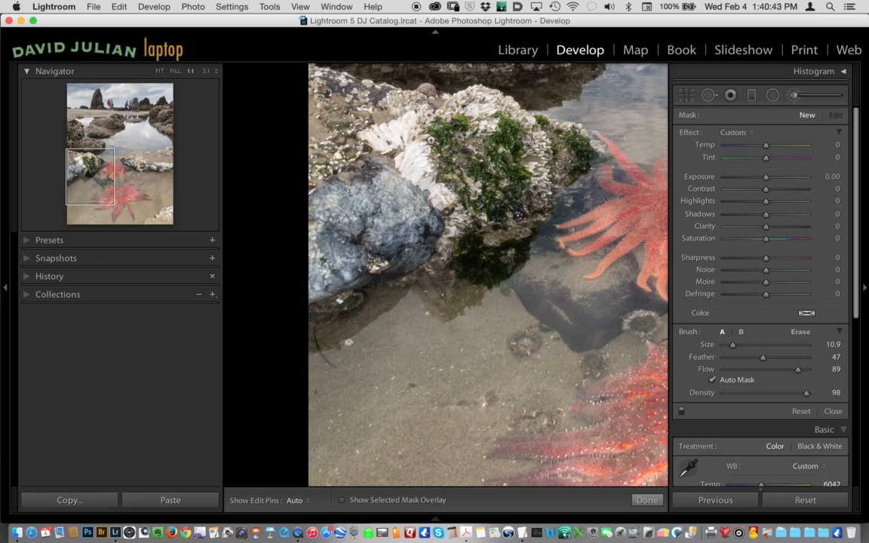
{"action": "left_click_drag", "start_coordinate": [764, 199], "coordinate": [751, 210]}
Step: Paint the brush over the white barnacles beside the seaweed with the mask overlay shown, and hide the overlay
{"action": "left_click", "coordinate": [343, 501]}
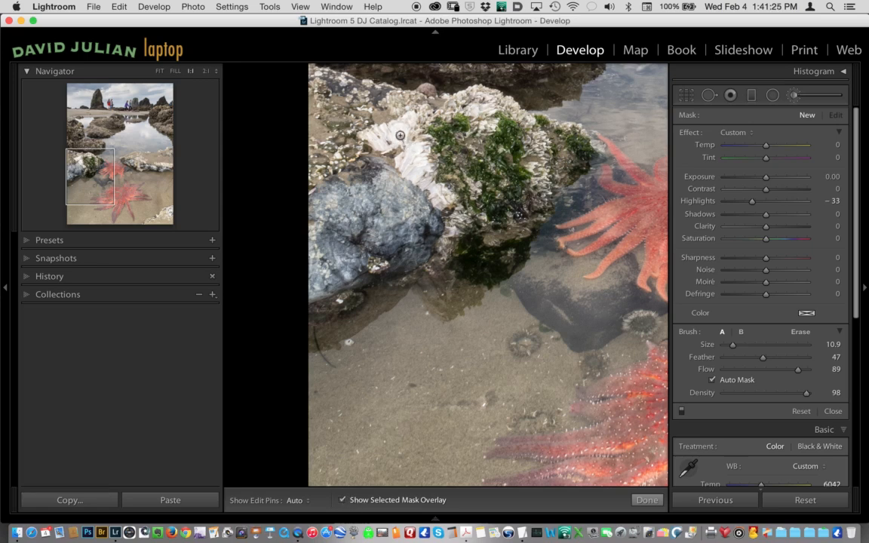
{"action": "mouse_move", "coordinate": [400, 130]}
{"action": "left_mouse_down"}
{"action": "mouse_move", "coordinate": [362, 134]}
{"action": "mouse_move", "coordinate": [382, 139]}
{"action": "mouse_move", "coordinate": [412, 116]}
{"action": "mouse_move", "coordinate": [387, 145]}
{"action": "mouse_move", "coordinate": [412, 141]}
{"action": "mouse_move", "coordinate": [414, 161]}
{"action": "mouse_move", "coordinate": [401, 160]}
{"action": "mouse_move", "coordinate": [445, 202]}
{"action": "mouse_move", "coordinate": [424, 176]}
{"action": "mouse_move", "coordinate": [419, 123]}
{"action": "mouse_move", "coordinate": [393, 143]}
{"action": "mouse_move", "coordinate": [369, 135]}
{"action": "mouse_move", "coordinate": [408, 117]}
{"action": "mouse_move", "coordinate": [421, 122]}
{"action": "mouse_move", "coordinate": [406, 140]}
{"action": "mouse_move", "coordinate": [440, 193]}
{"action": "left_mouse_up"}
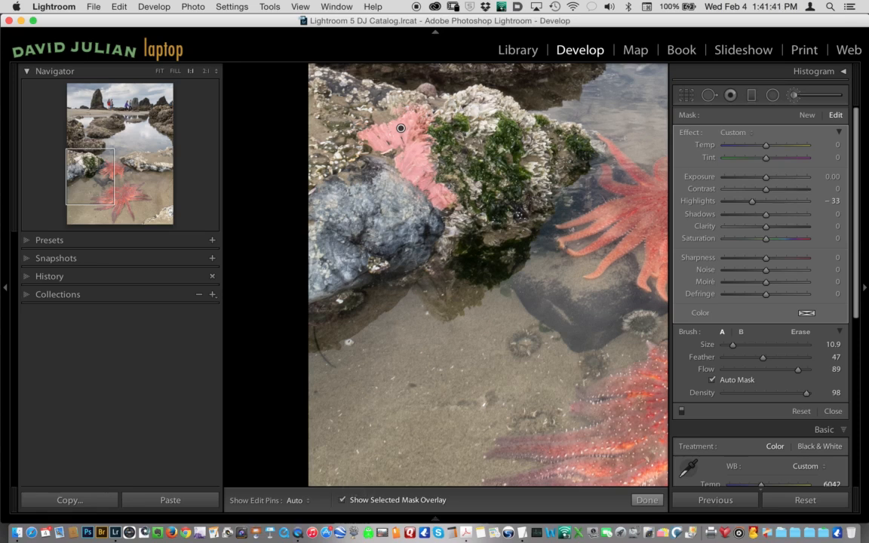
{"action": "left_click", "coordinate": [344, 500]}
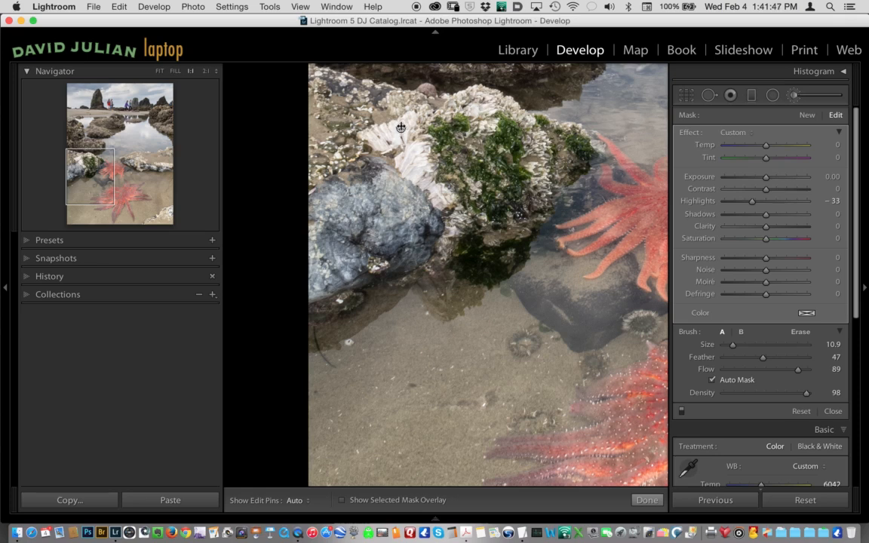
Step: Set the barnacle brush adjustment to Highlights -59, Contrast 12 and Clarity 13, and finish the brush edit
{"action": "mouse_move", "coordinate": [402, 130]}
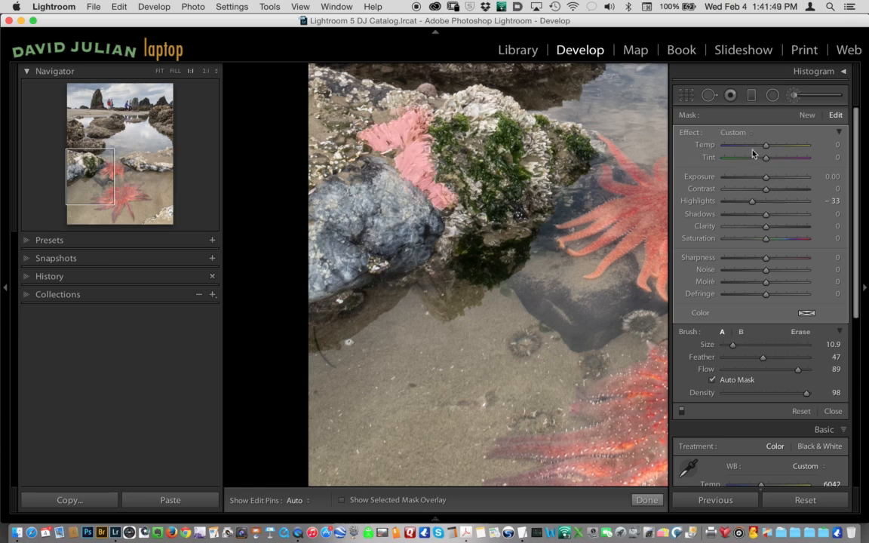
{"action": "left_click_drag", "start_coordinate": [752, 202], "coordinate": [771, 190]}
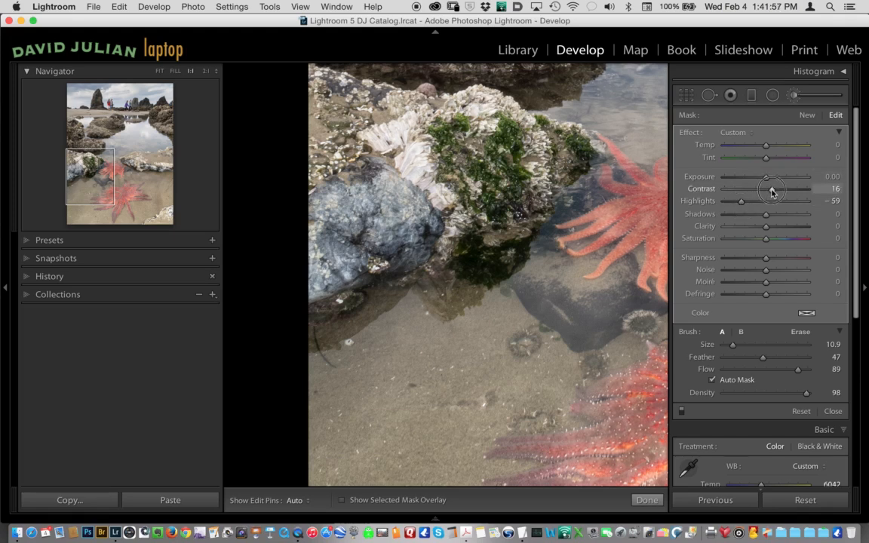
{"action": "left_click_drag", "start_coordinate": [766, 227], "coordinate": [770, 226]}
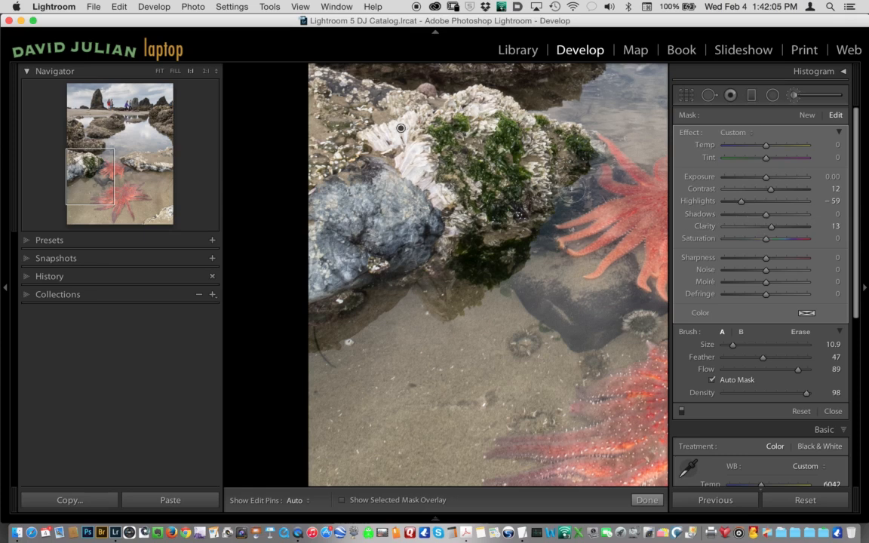
{"action": "left_click", "coordinate": [794, 96]}
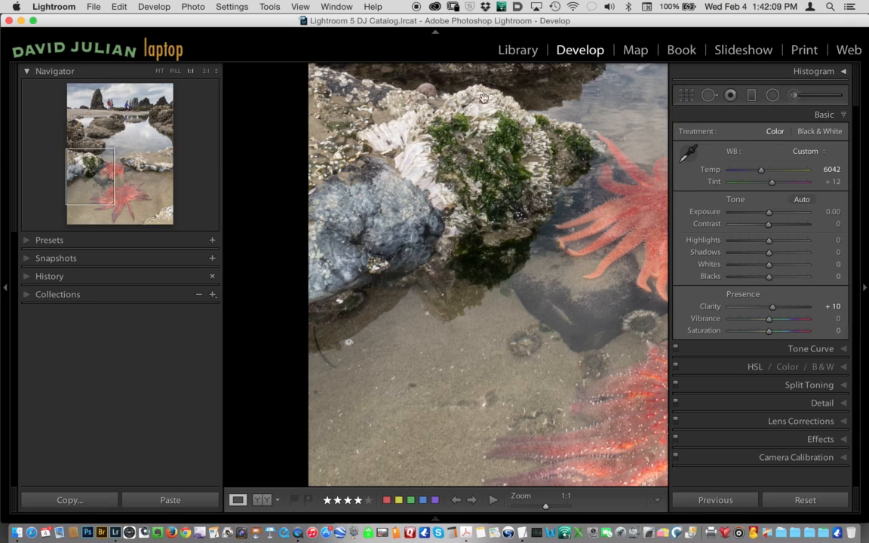
Step: Straighten the whole photo along the beach horizon to an angle of -0.33 with the original aspect ratio, and apply the crop
{"action": "left_click", "coordinate": [158, 72]}
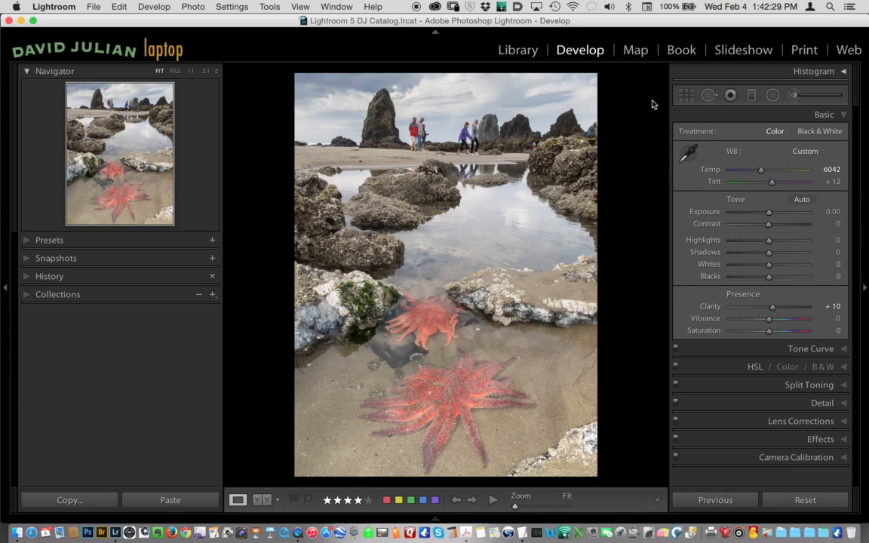
{"action": "left_click", "coordinate": [685, 96]}
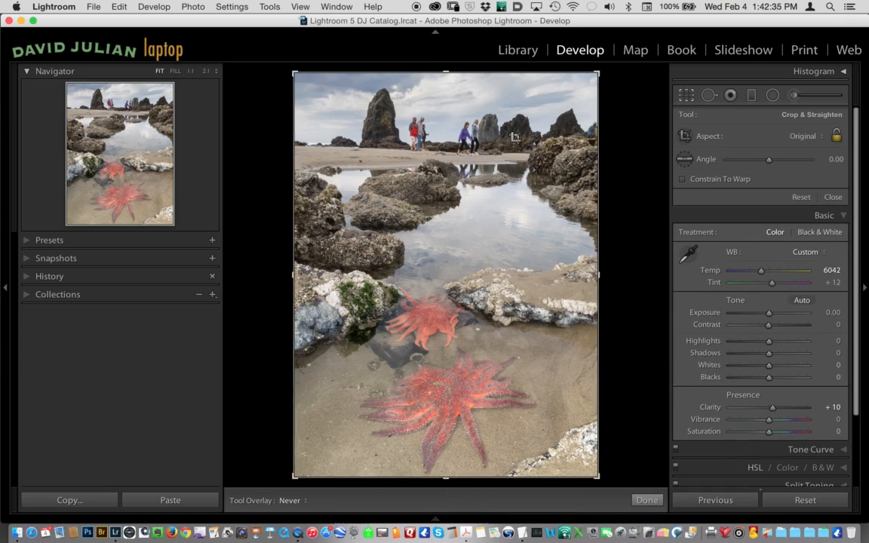
{"action": "left_click_drag", "start_coordinate": [622, 80], "coordinate": [622, 85]}
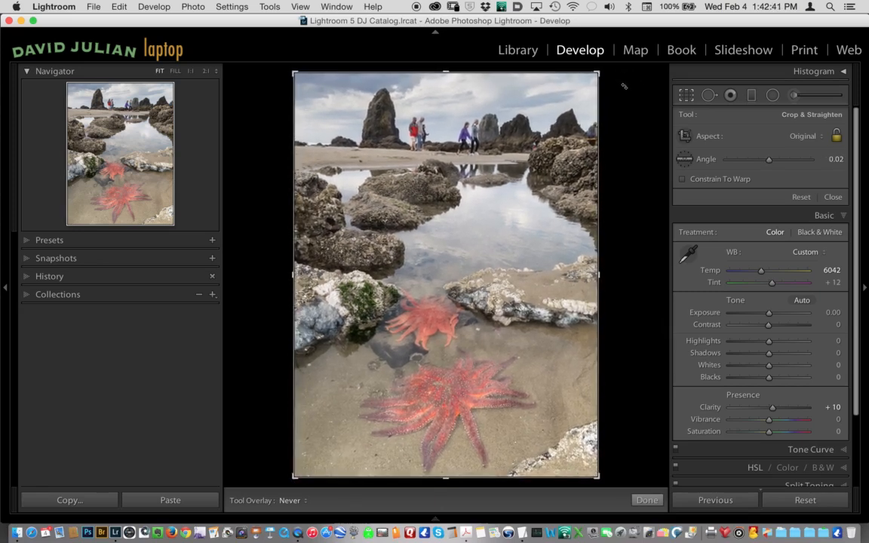
{"action": "left_click", "coordinate": [686, 160]}
{"action": "left_click_drag", "start_coordinate": [297, 143], "coordinate": [606, 144]}
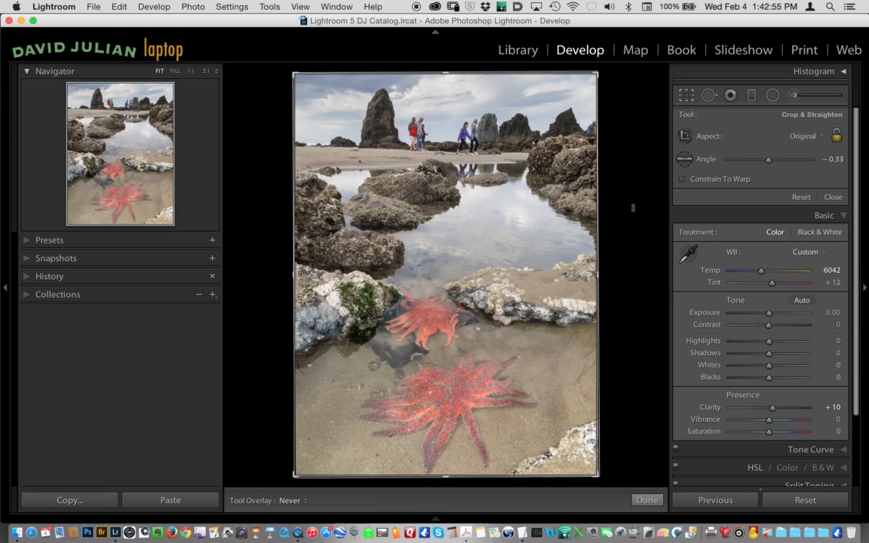
{"action": "left_click", "coordinate": [685, 96]}
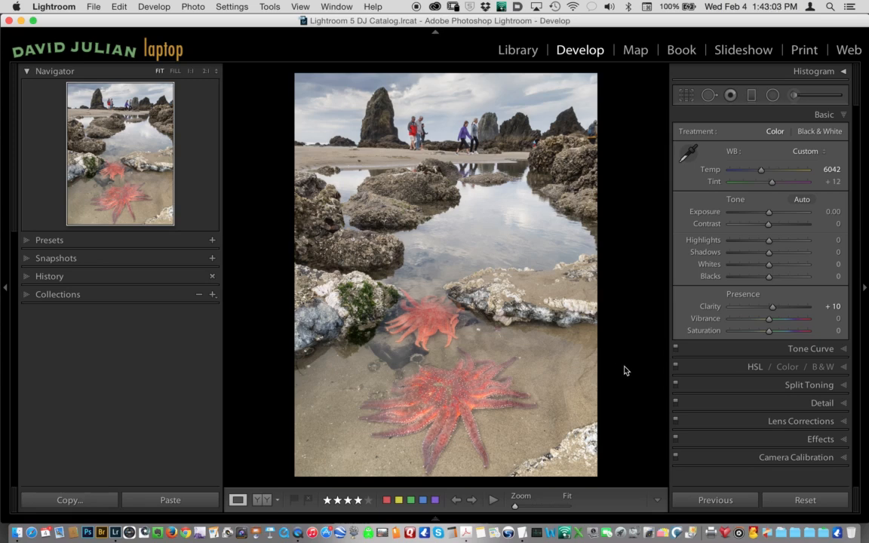
Step: Reselect the graduated filter over the large starfish and raise its Contrast to 46
{"action": "left_click", "coordinate": [751, 96]}
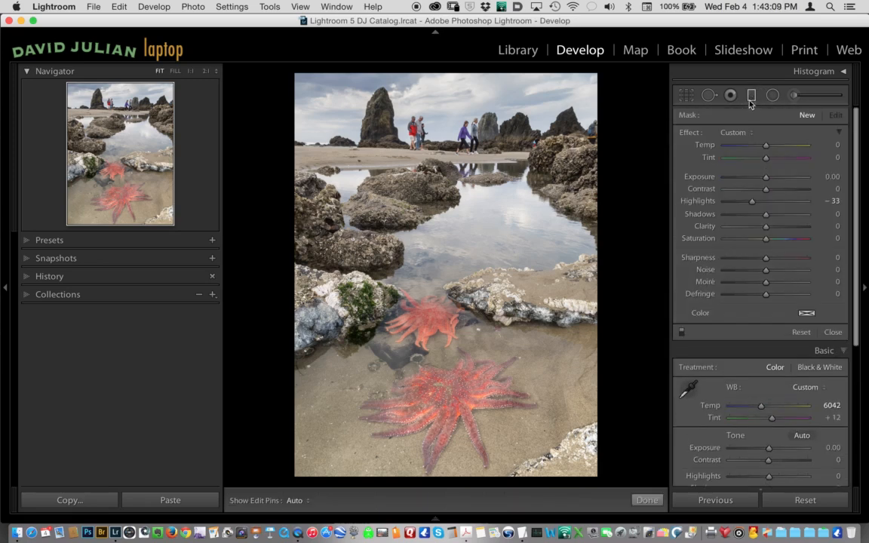
{"action": "left_click", "coordinate": [457, 351]}
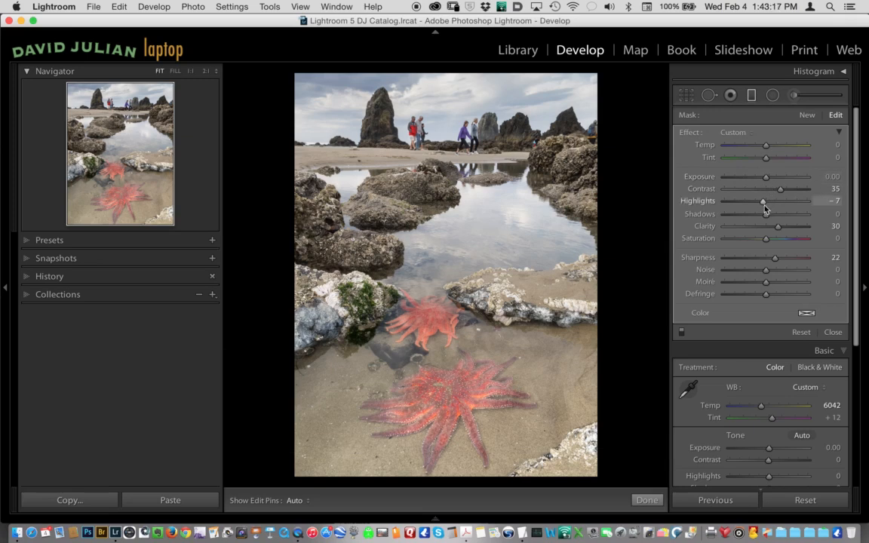
{"action": "left_click_drag", "start_coordinate": [779, 191], "coordinate": [781, 189]}
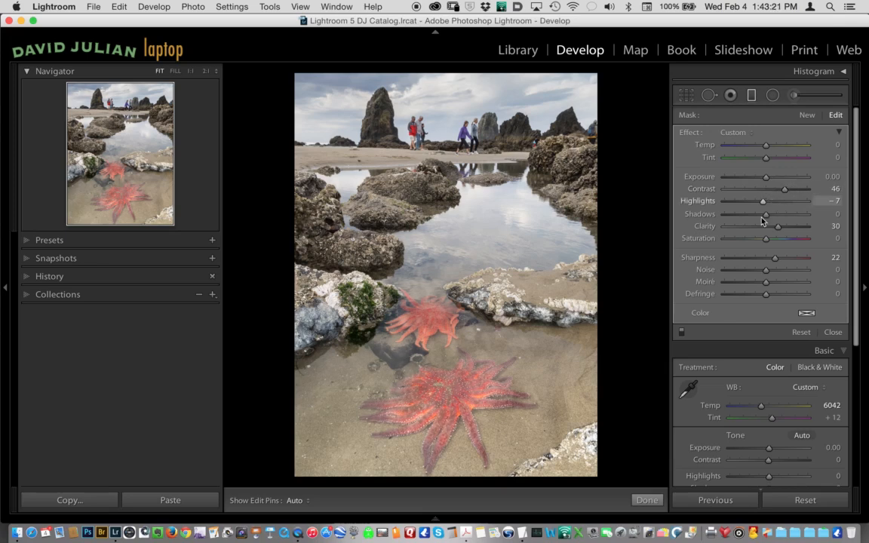
Step: Create a radial filter around the centre of the large starfish with all effects zeroed except Exposure at 0.59
{"action": "left_click", "coordinate": [772, 95]}
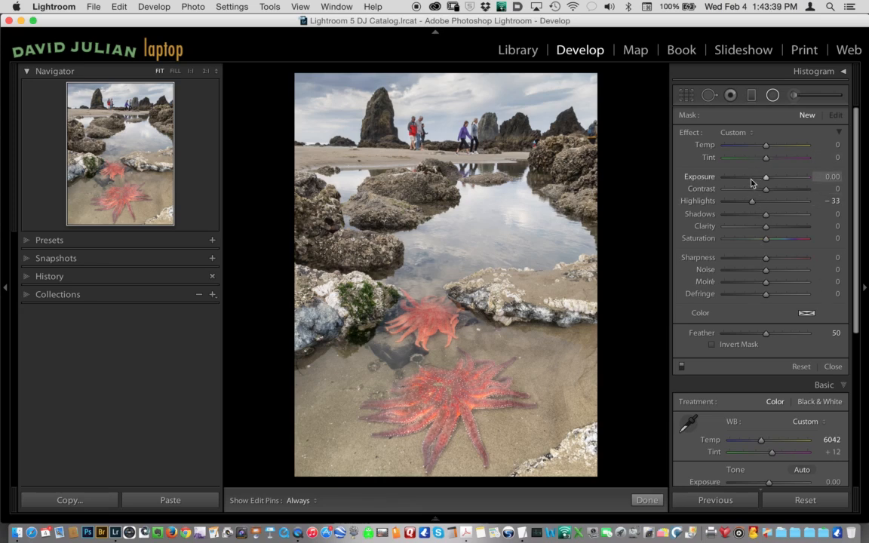
{"action": "key", "text": "alt"}
{"action": "left_click", "coordinate": [692, 135], "text": "alt"}
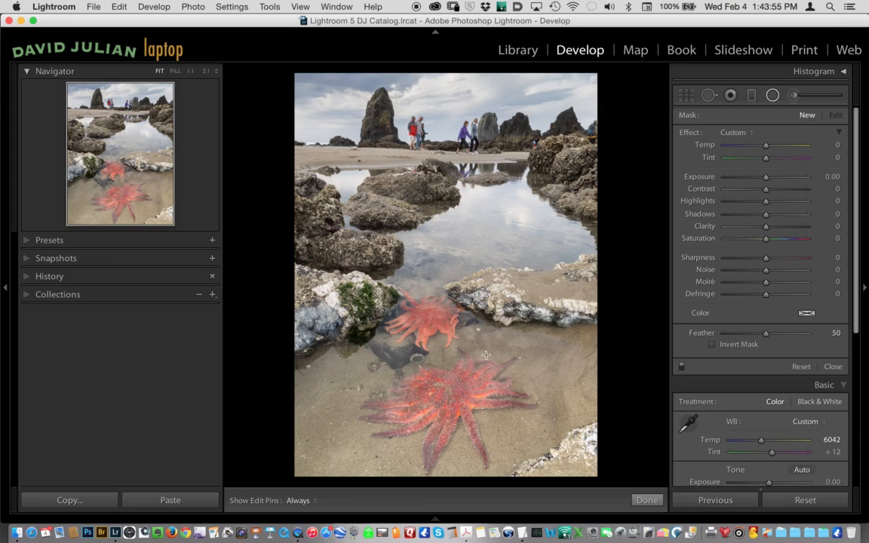
{"action": "left_click_drag", "start_coordinate": [765, 177], "coordinate": [771, 183]}
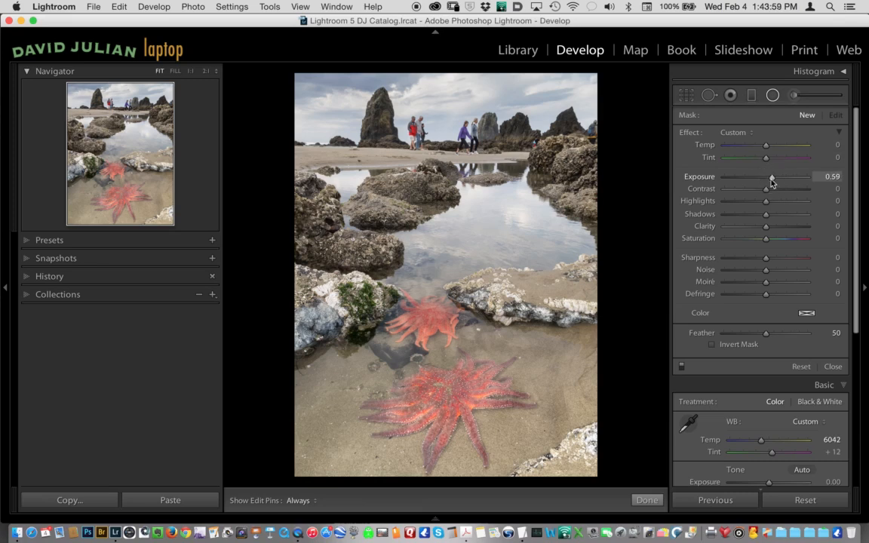
{"action": "left_click", "coordinate": [452, 390]}
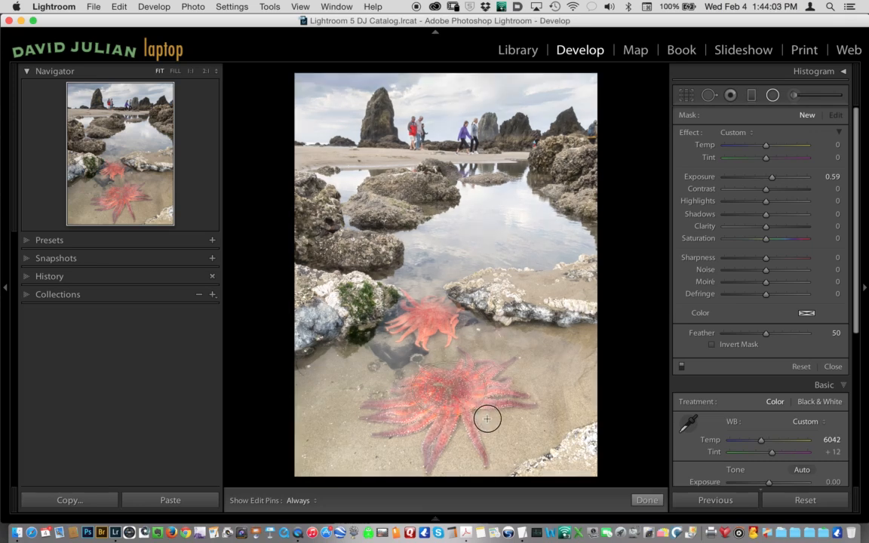
{"action": "left_click_drag", "start_coordinate": [488, 423], "coordinate": [489, 421]}
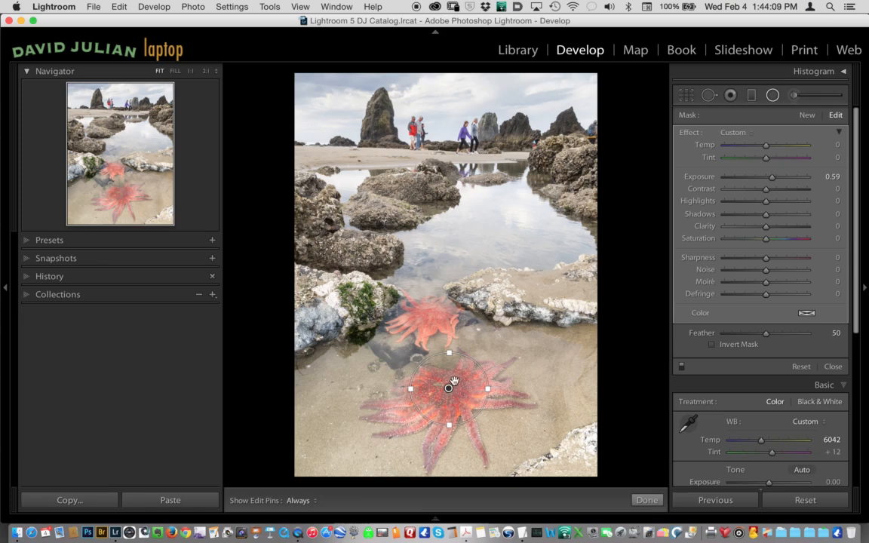
Step: Invert the radial filter's mask so it affects the inside of the ellipse, comparing it with the uninverted effect
{"action": "left_click", "coordinate": [713, 345]}
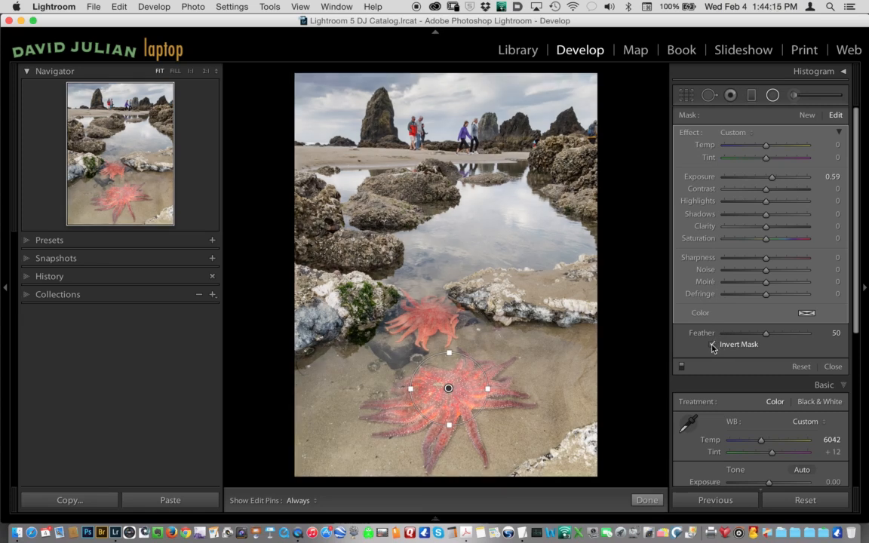
{"action": "left_click", "coordinate": [713, 346]}
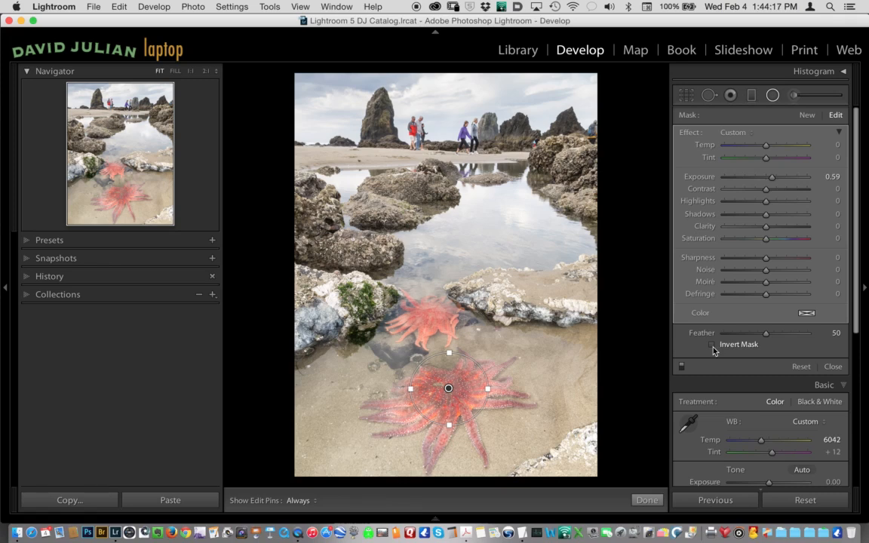
{"action": "left_click", "coordinate": [713, 345]}
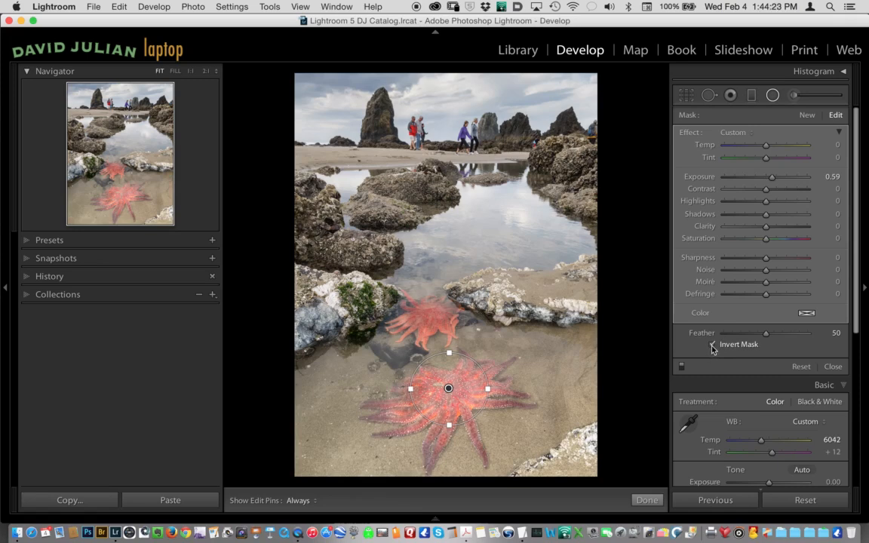
Step: Set the starfish radial filter to Exposure 0.22, Contrast 22 and Feather 47, and close the filter
{"action": "mouse_move", "coordinate": [771, 177]}
{"action": "left_mouse_down"}
{"action": "mouse_move", "coordinate": [759, 180]}
{"action": "mouse_move", "coordinate": [766, 181]}
{"action": "left_mouse_up"}
{"action": "mouse_move", "coordinate": [765, 332]}
{"action": "left_mouse_down"}
{"action": "mouse_move", "coordinate": [726, 334]}
{"action": "mouse_move", "coordinate": [791, 333]}
{"action": "mouse_move", "coordinate": [762, 334]}
{"action": "left_mouse_up"}
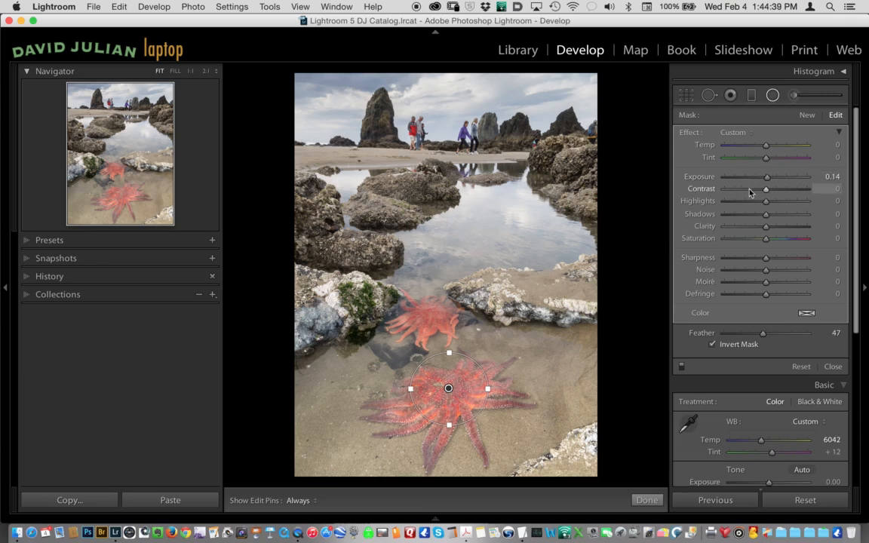
{"action": "mouse_move", "coordinate": [767, 190]}
{"action": "left_mouse_down"}
{"action": "mouse_move", "coordinate": [775, 188]}
{"action": "mouse_move", "coordinate": [767, 179]}
{"action": "left_mouse_up"}
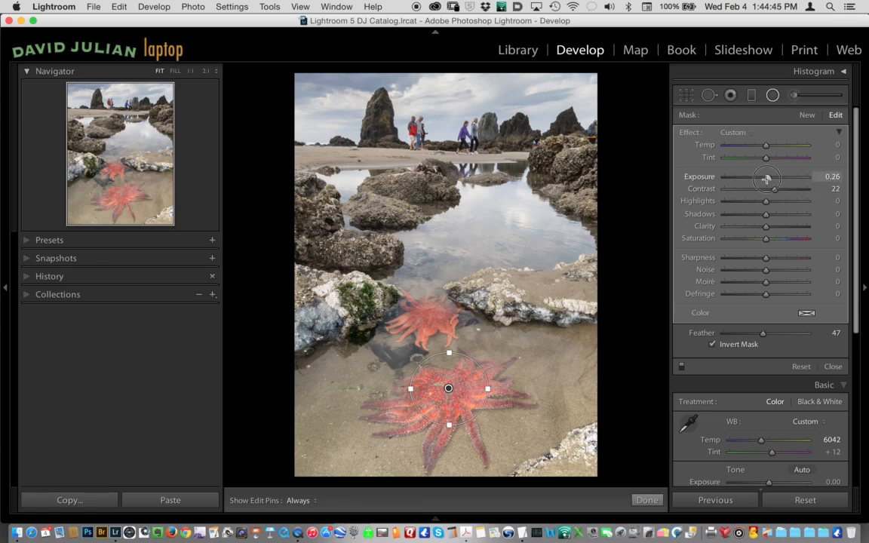
{"action": "left_click_drag", "start_coordinate": [767, 179], "coordinate": [766, 178]}
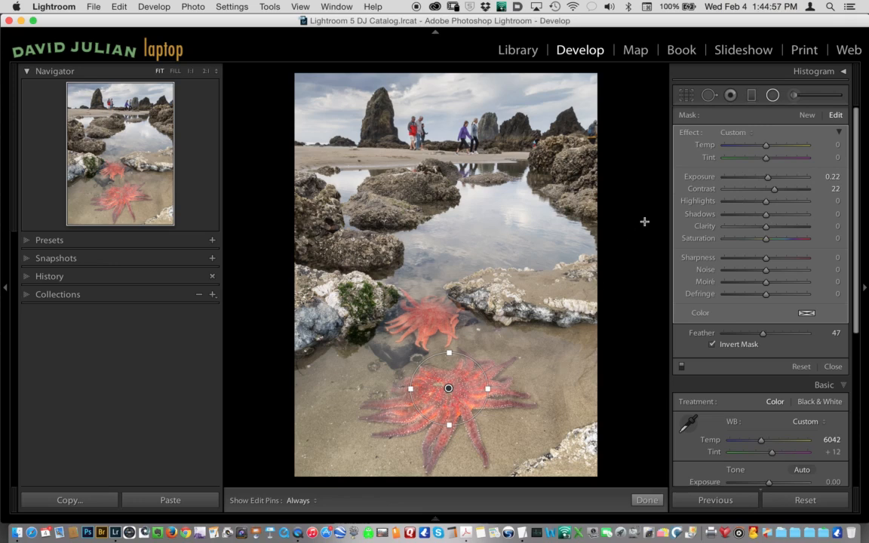
{"action": "left_click", "coordinate": [772, 95]}
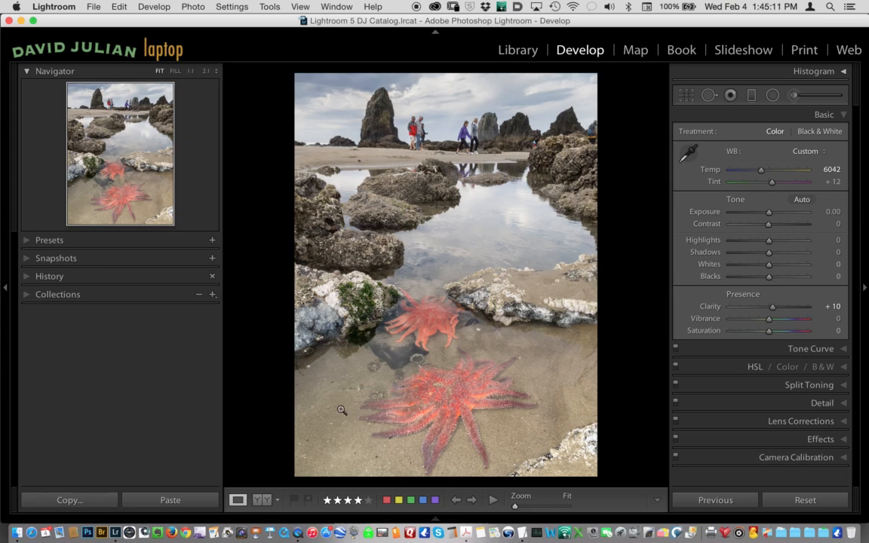
{"action": "left_click", "coordinate": [298, 529]}
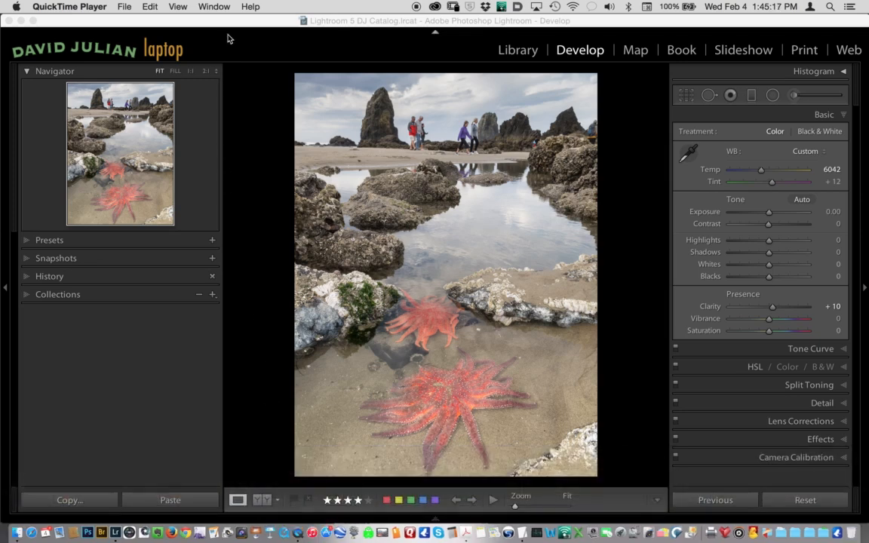
{"action": "left_click_drag", "start_coordinate": [233, 20], "coordinate": [227, 523]}
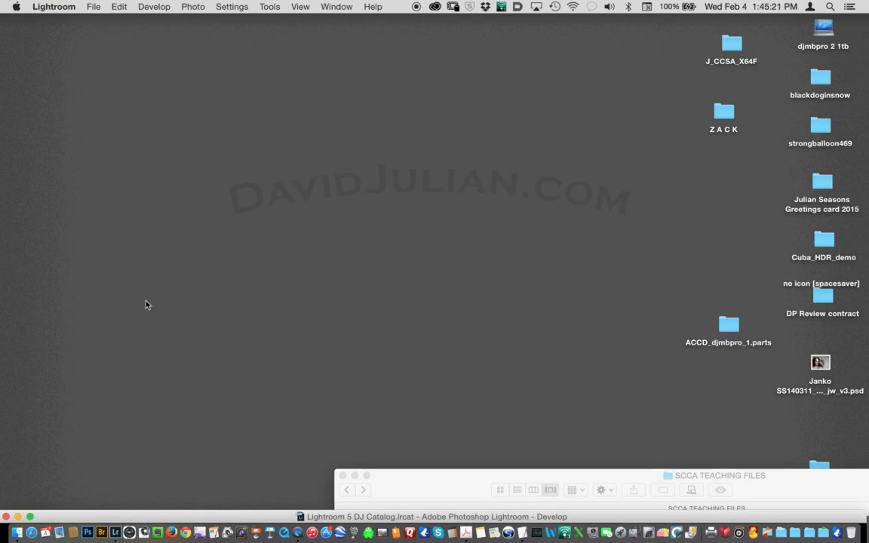
{"action": "left_click", "coordinate": [284, 533]}
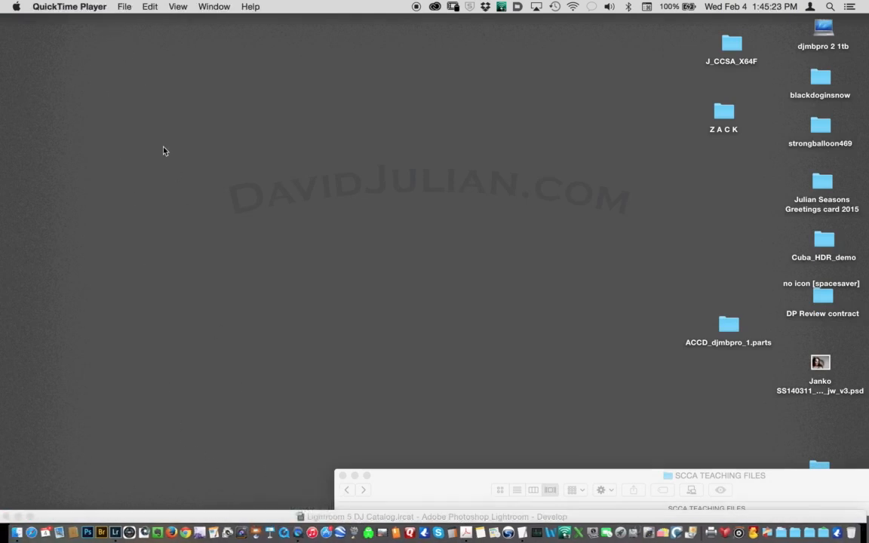
{"action": "left_click", "coordinate": [123, 11]}
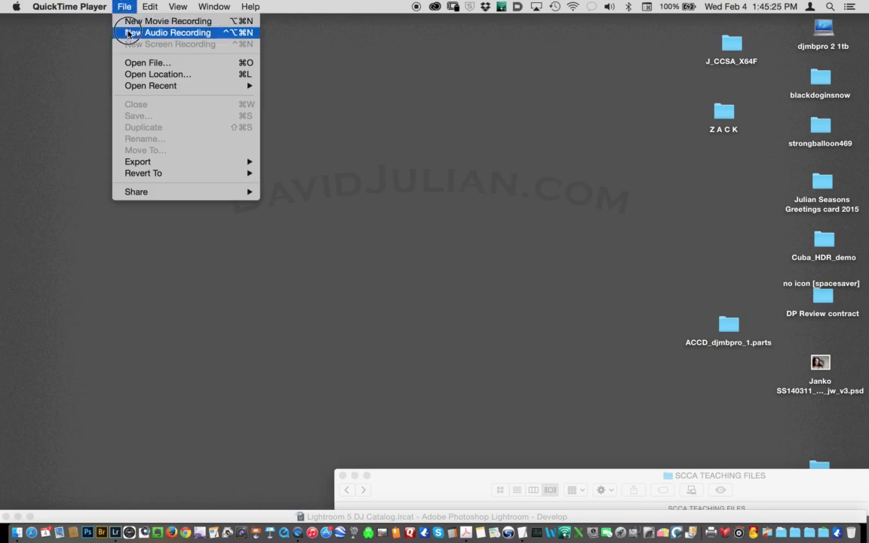
{"action": "left_click", "coordinate": [121, 9]}
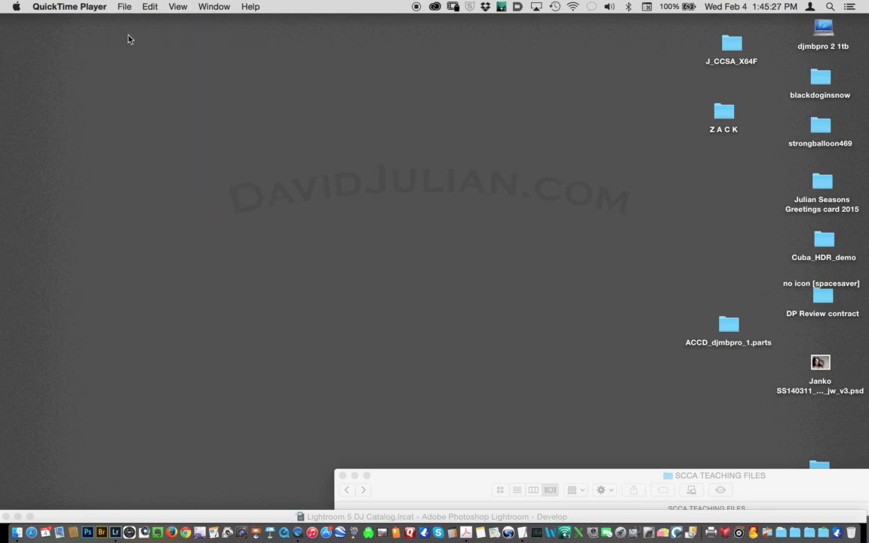